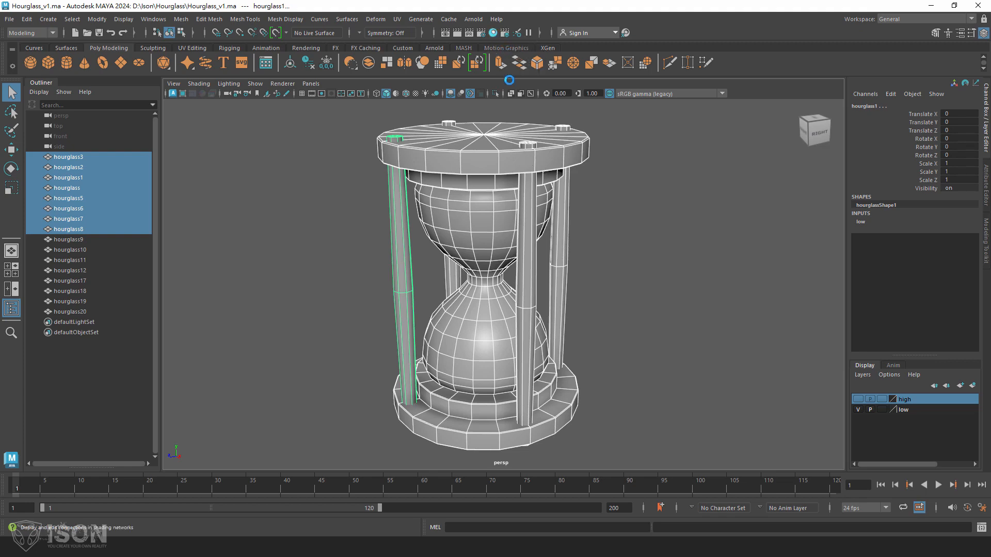
- Assign the lambert1 material from the Hypershade to the eight selected low-poly hourglass meshes, including the glass bulb
left_click(508, 65)
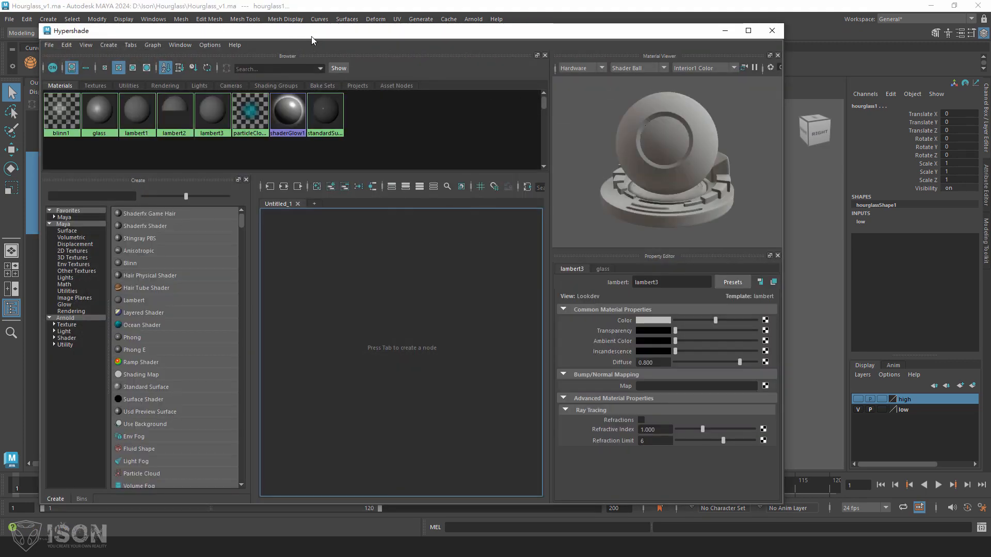
left_click_drag(311, 36, 776, 204)
left_click(483, 206)
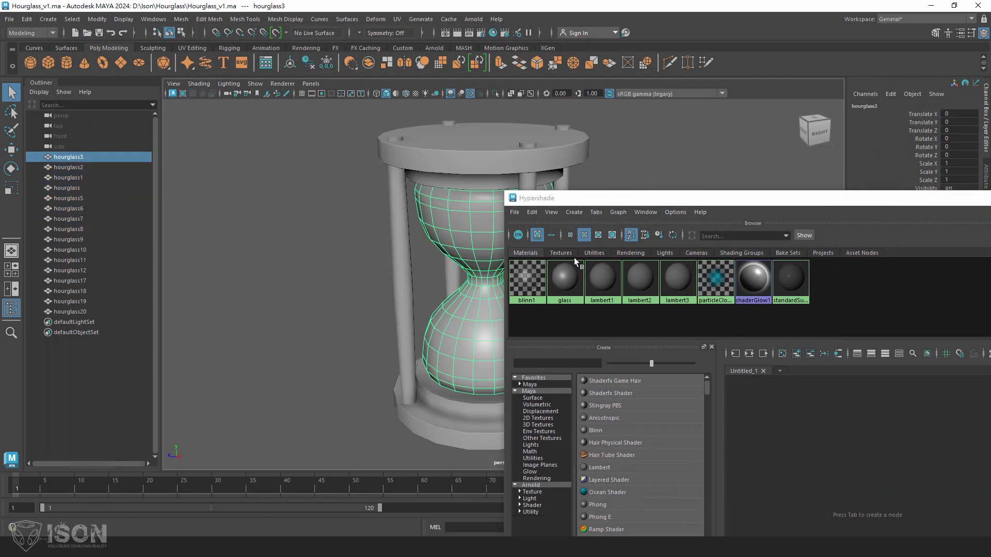
right_click_drag(614, 283, 697, 480)
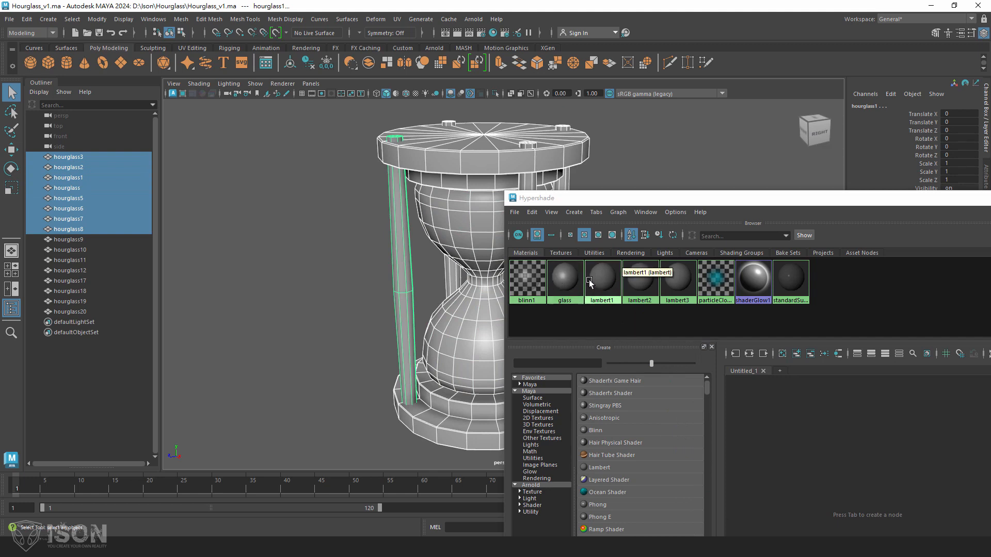
right_click_drag(598, 280, 604, 250)
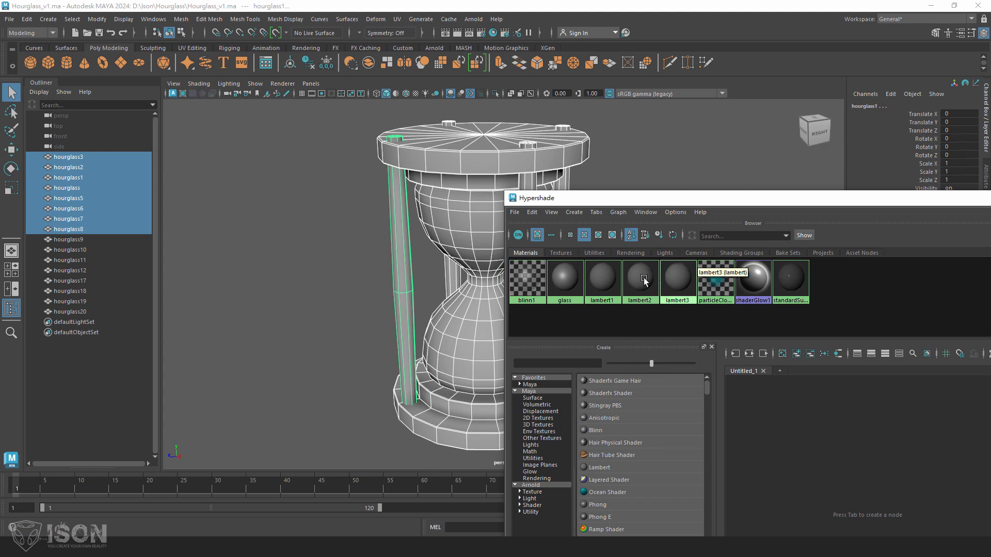
right_click_drag(602, 280, 613, 255)
double_click(511, 199)
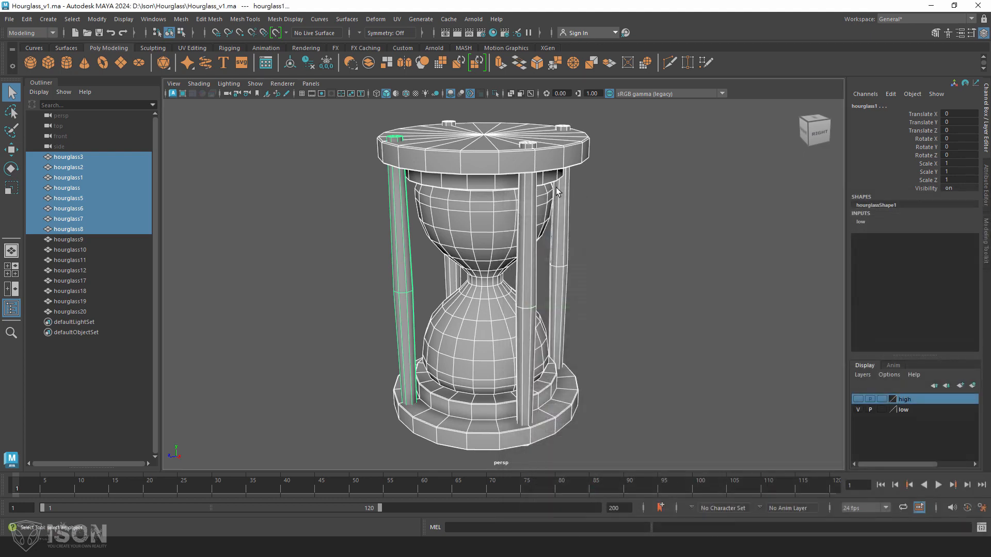
- Set up an export of the selected meshes to the Downloads folder using the FBX export file type
left_click(9, 19)
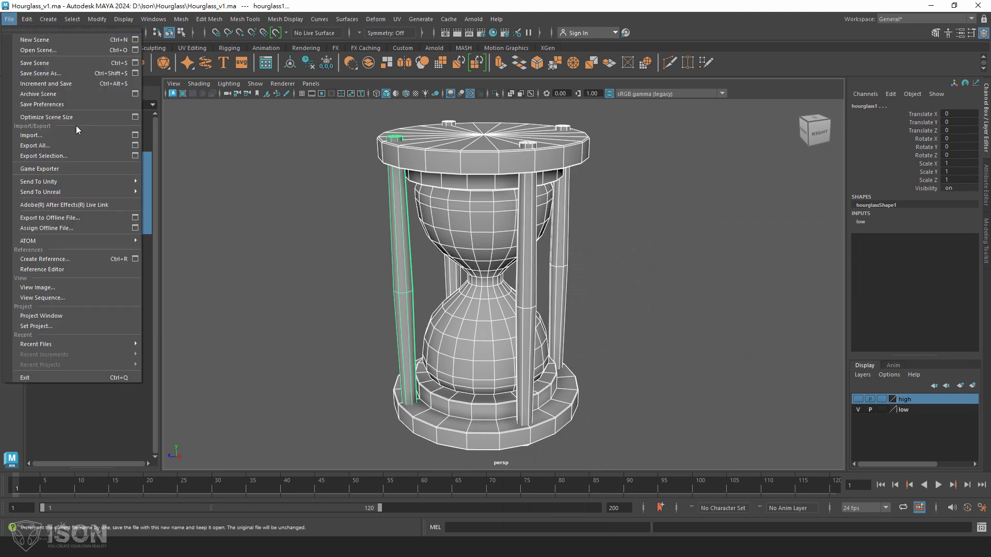
left_click(43, 156)
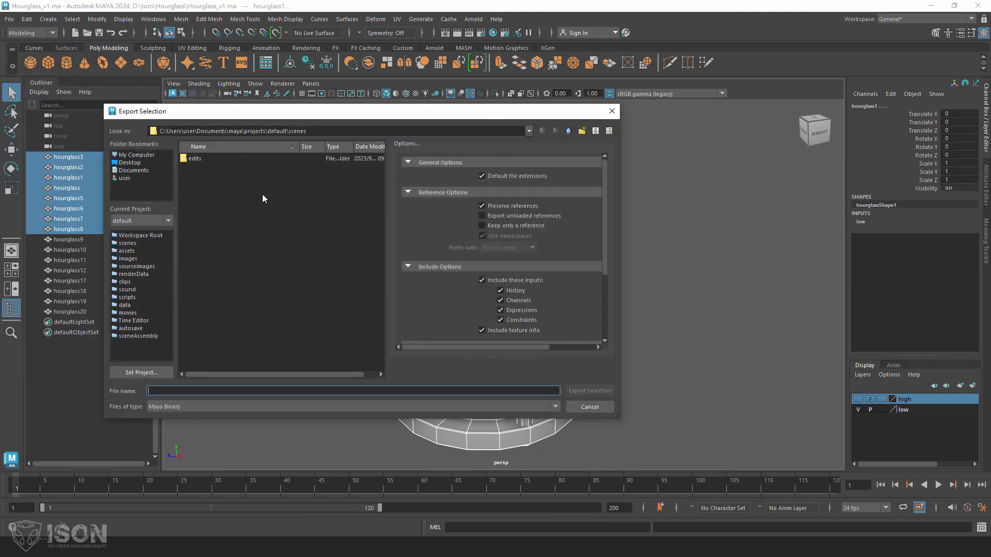
left_click(137, 156)
left_click(126, 178)
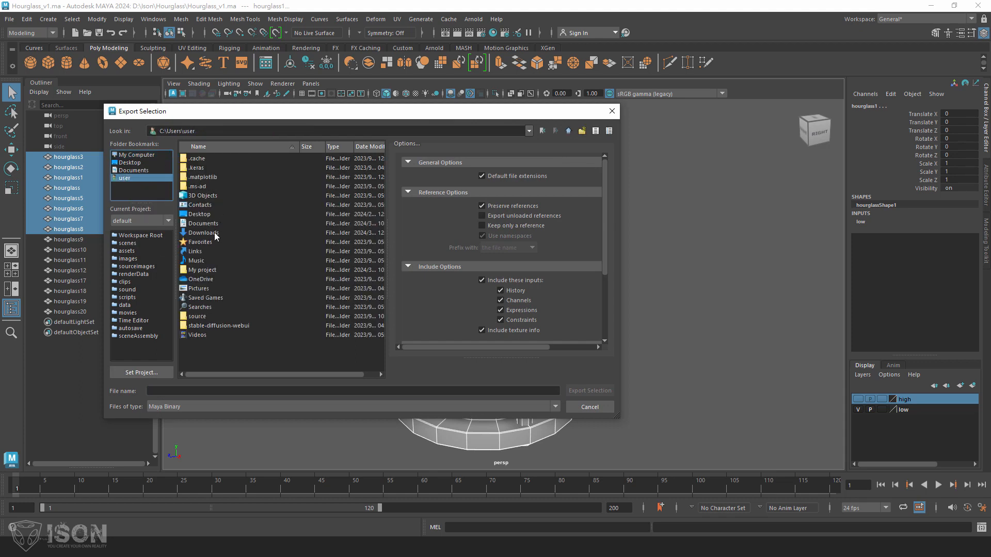
double_click(219, 233)
left_click(225, 407)
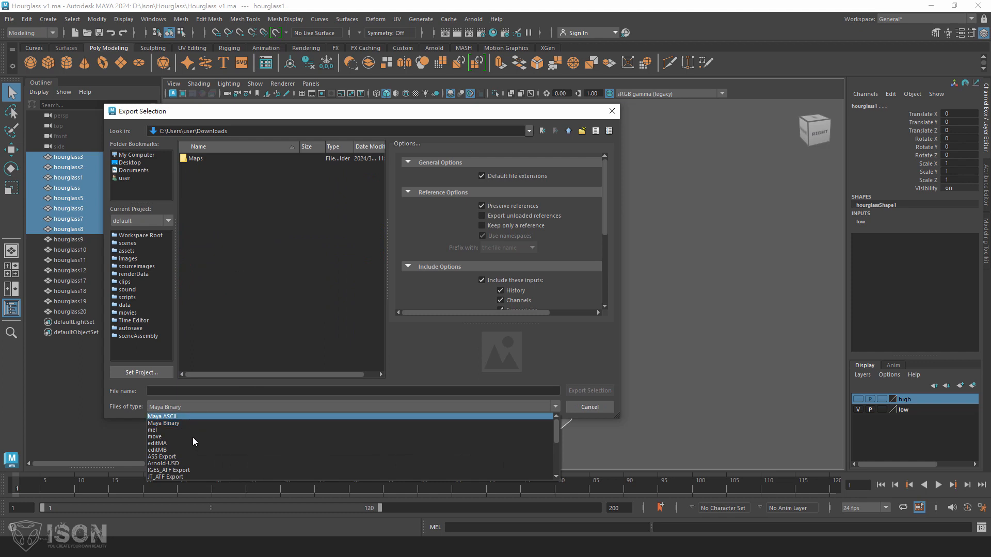
scroll(196, 454, "down", 5)
scroll(196, 454, "down", 3)
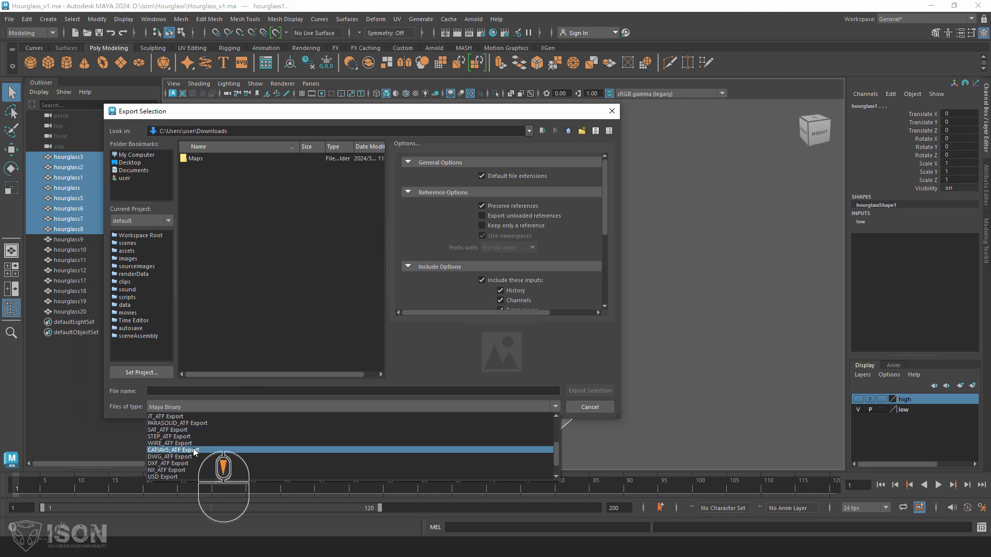
left_click(169, 469)
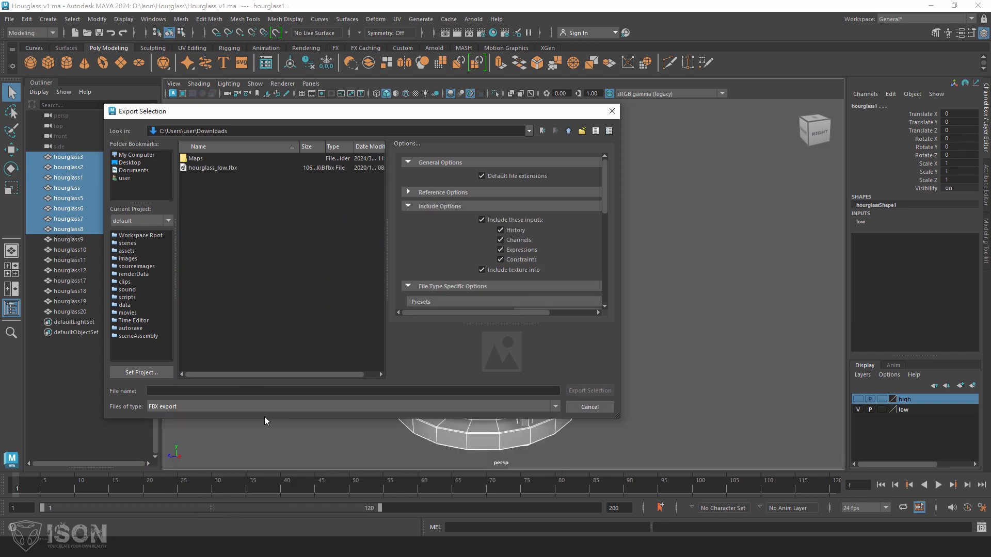
- Base the export name on hourglass_low.fbx, change it to hourglass_low_1, and export the selection
left_click(213, 169)
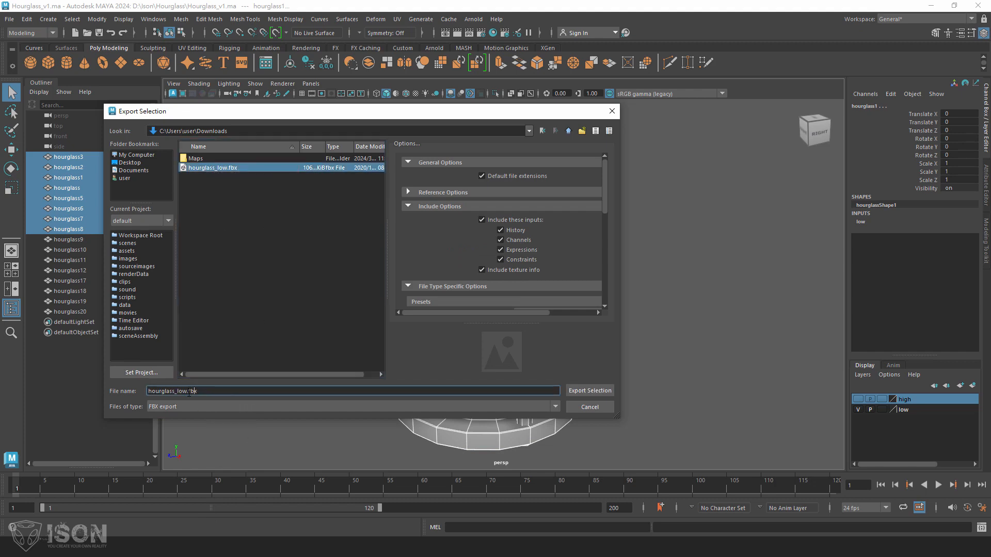
left_click(189, 393)
left_click_drag(188, 394, 364, 395)
type("_1")
key("Return")
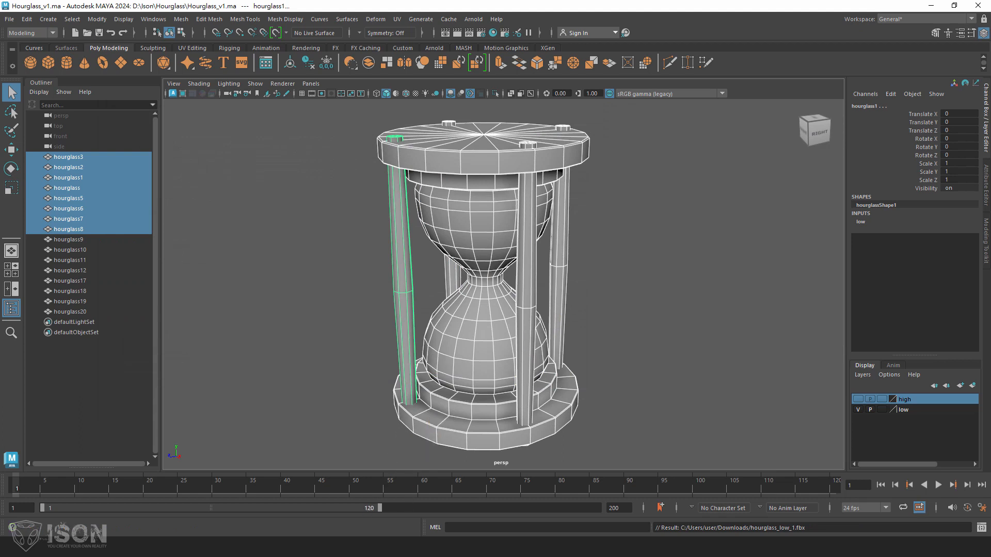
- Switch to Unreal Engine and import hourglass_low_1.fbx from Downloads into the hourglass content folder, keeping the FBX import options
key("alt+Tab")
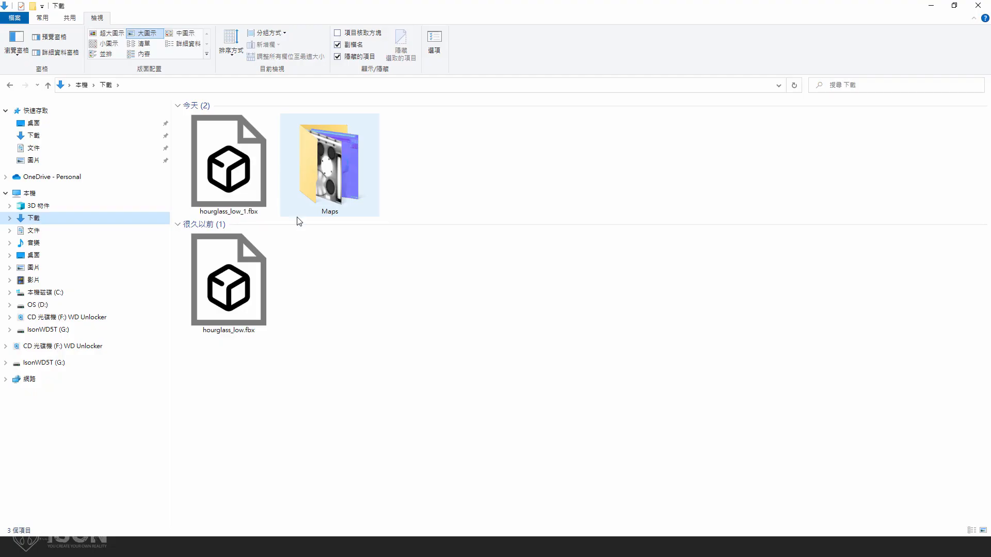
double_click(406, 9)
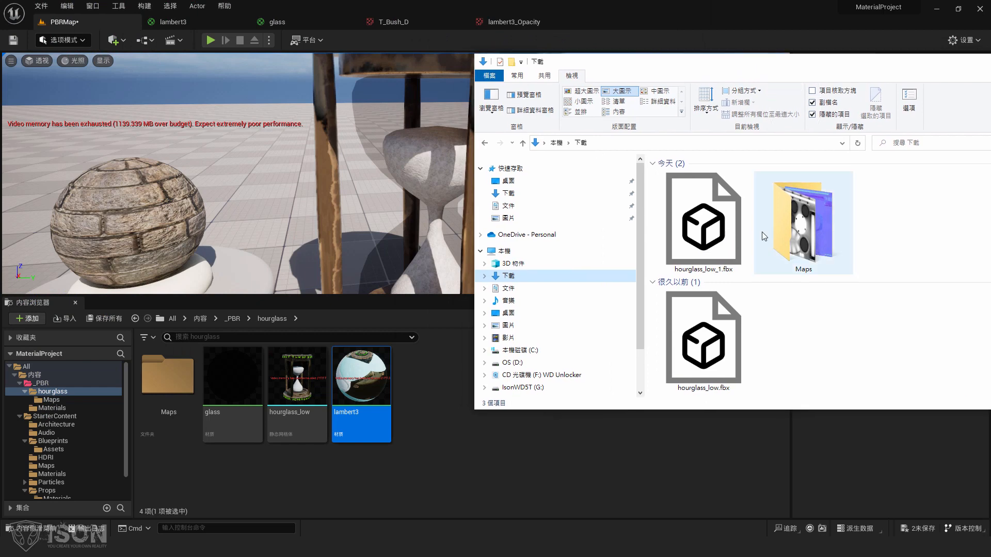
left_click(727, 266)
left_click_drag(597, 406, 562, 442)
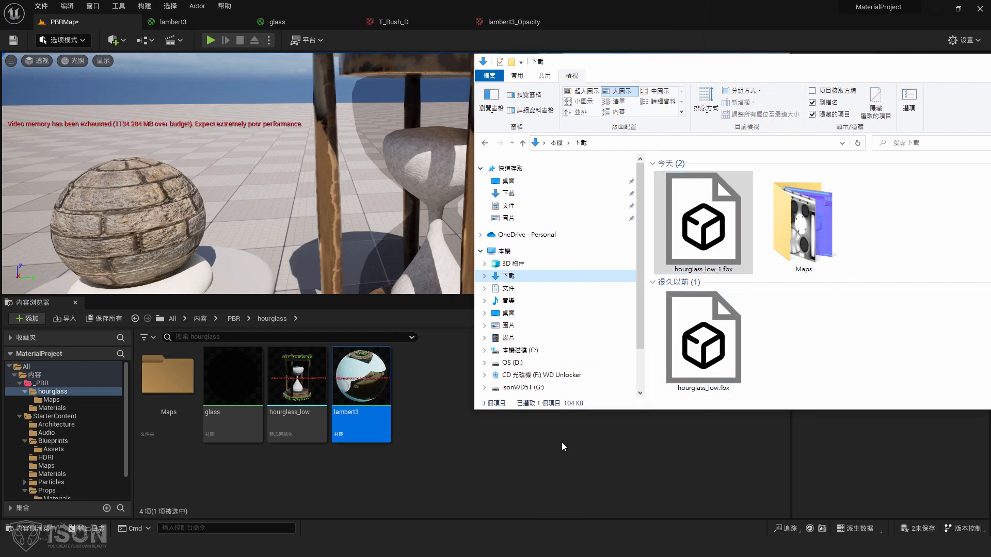
left_click(435, 82)
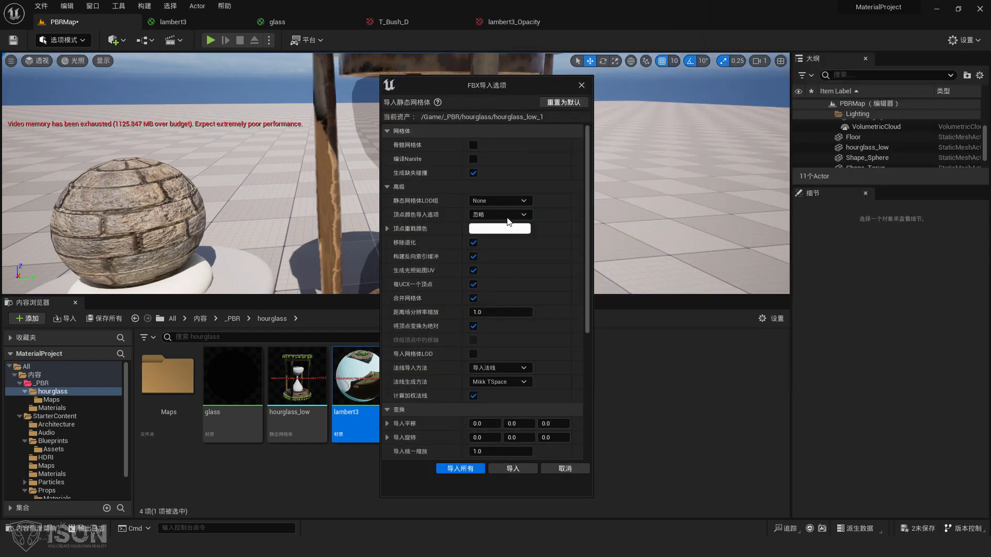
key("alt+Tab")
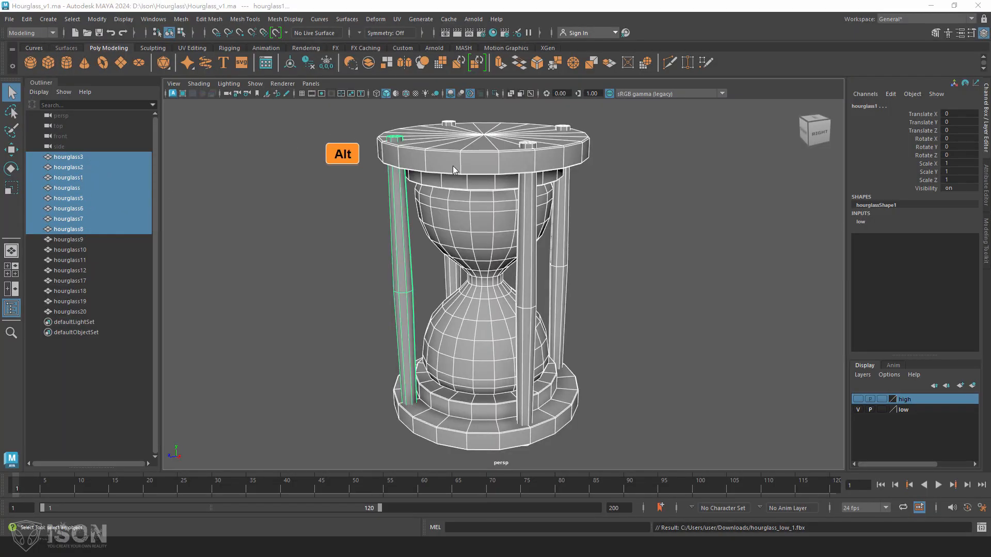
key("alt+Tab")
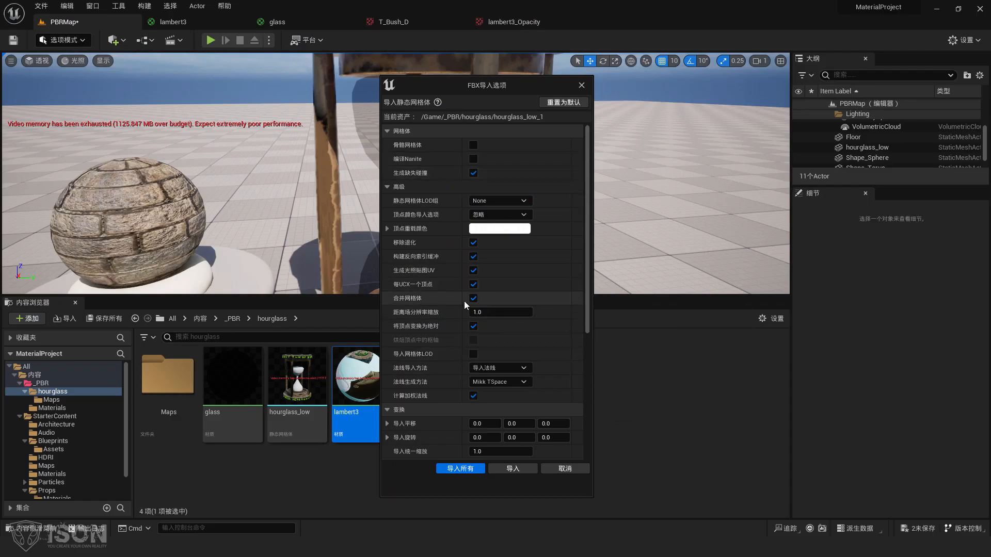
left_click(503, 470)
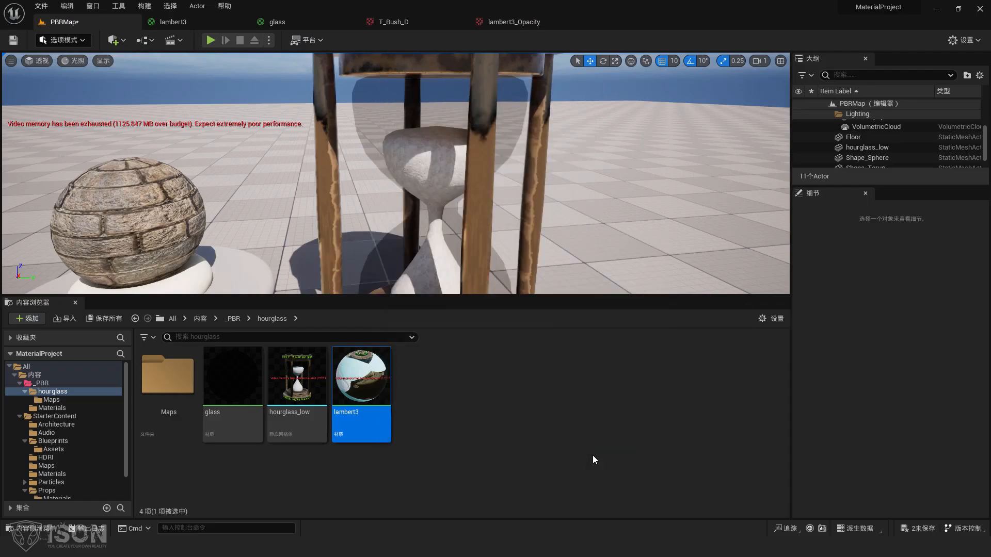
left_click(743, 125)
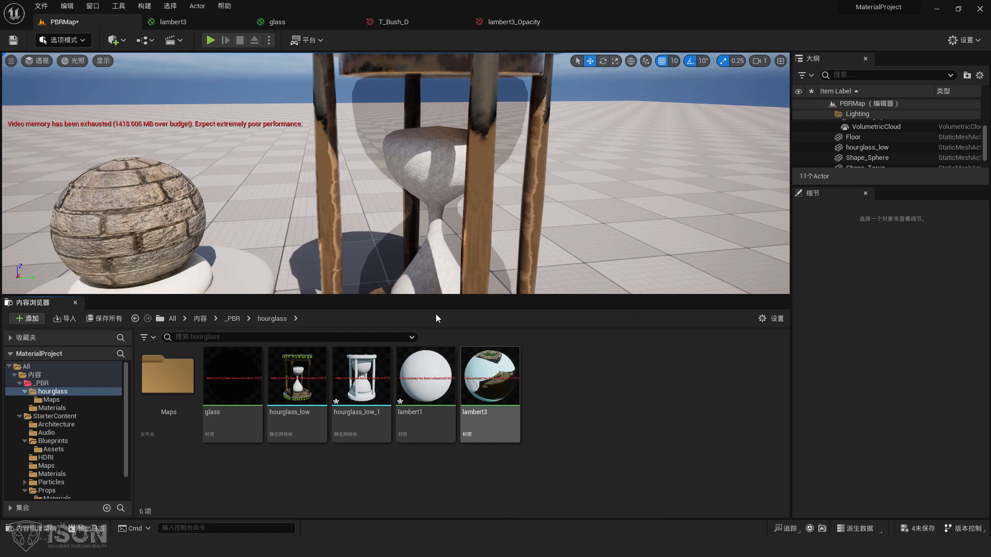
- Compare the lambert1 and lambert3 materials and examine the material slots of the placed hourglass_low actor
left_click(420, 381)
left_click(497, 361)
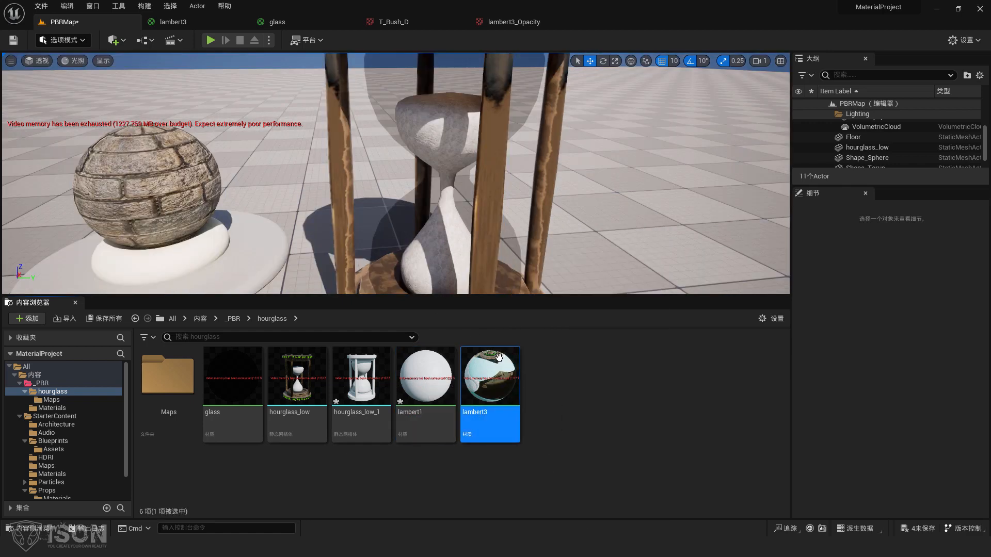
left_click_drag(493, 364, 481, 206)
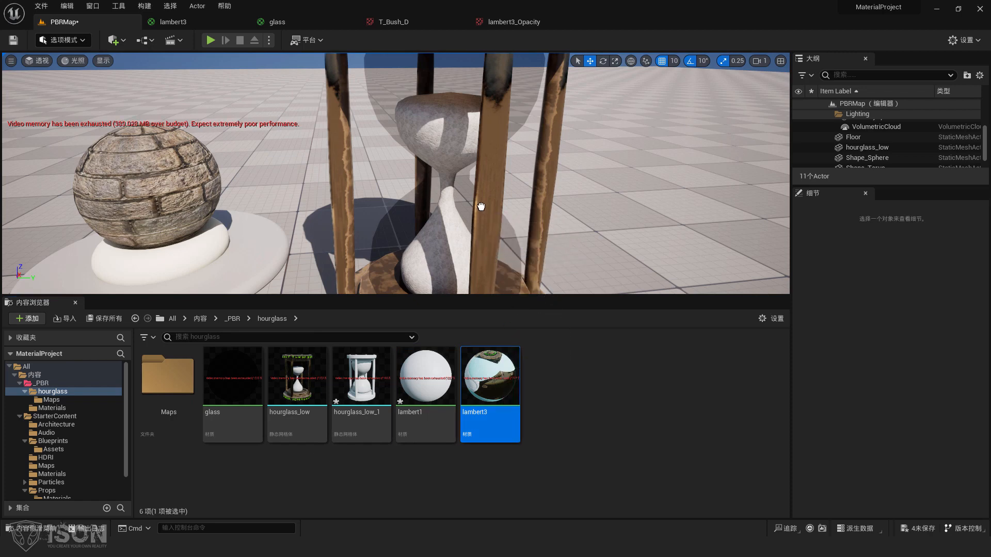
left_click_drag(506, 364, 482, 235)
left_click(482, 234)
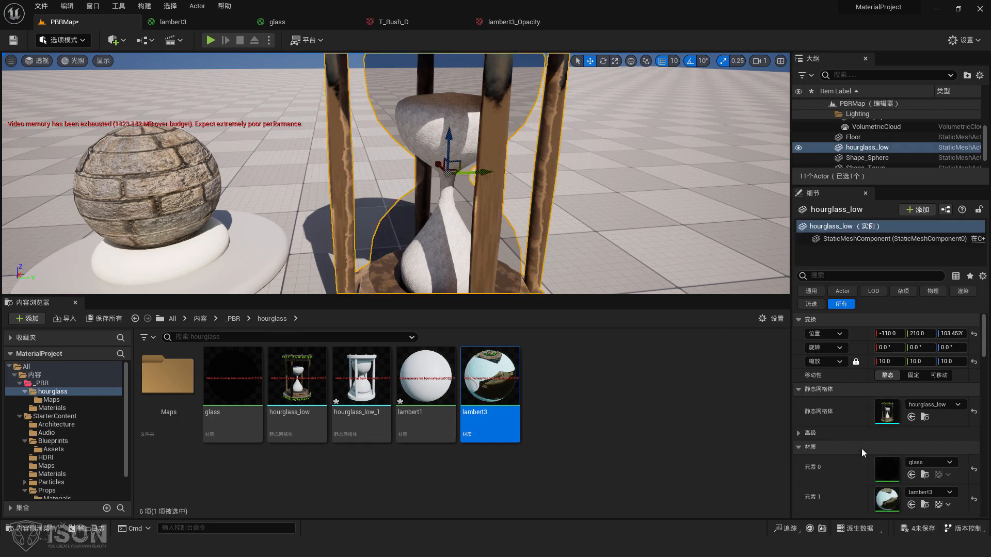
scroll(924, 442, "down", 2)
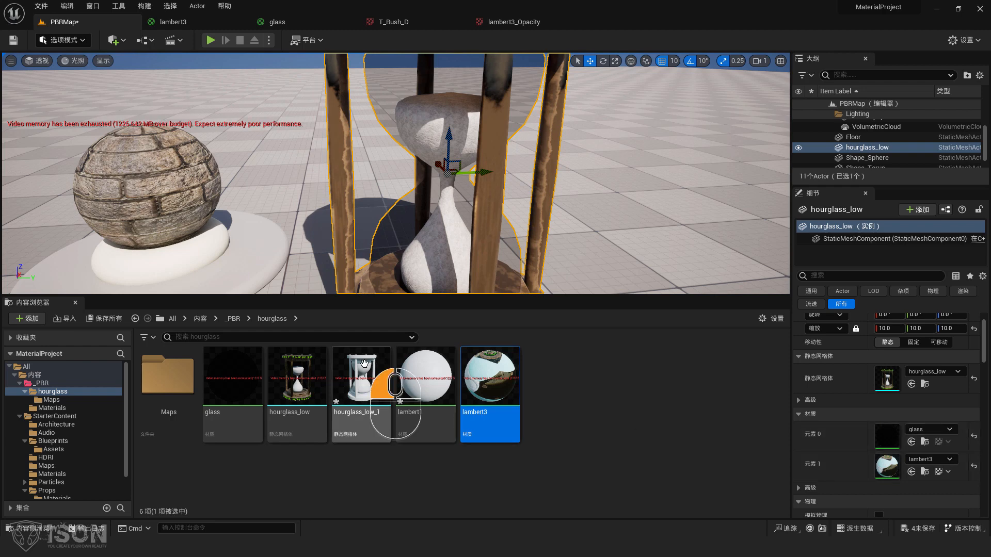
- Place hourglass_low_1 in the level beside the textured hourglass and set its uniform scale to 10
left_click_drag(362, 382, 602, 231)
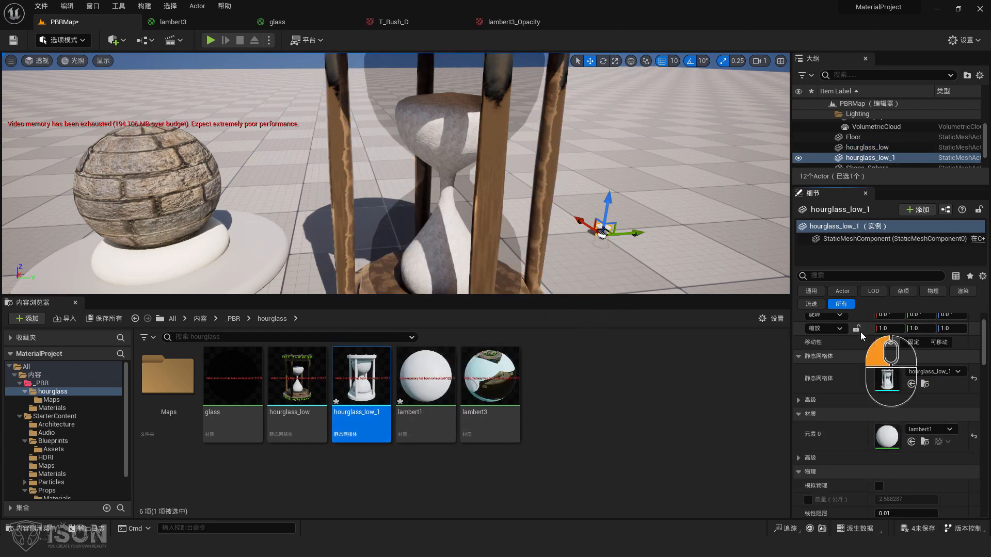
left_click(889, 328)
type("10")
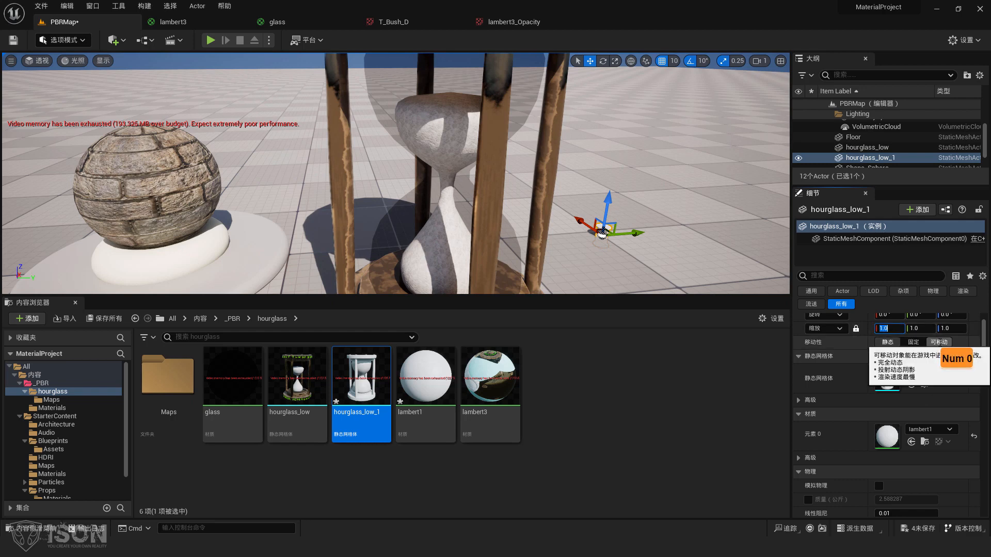
key("Return")
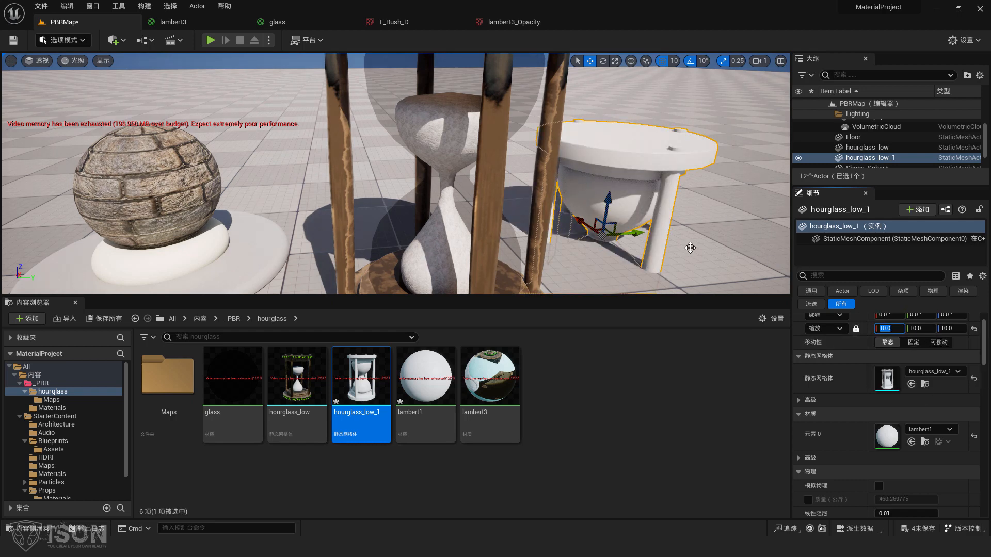
- Raise the hourglass_low_1 actor above the ground and snap it down onto the floor
left_click_drag(608, 204, 625, 101)
left_click_drag(656, 145, 686, 41)
key("End")
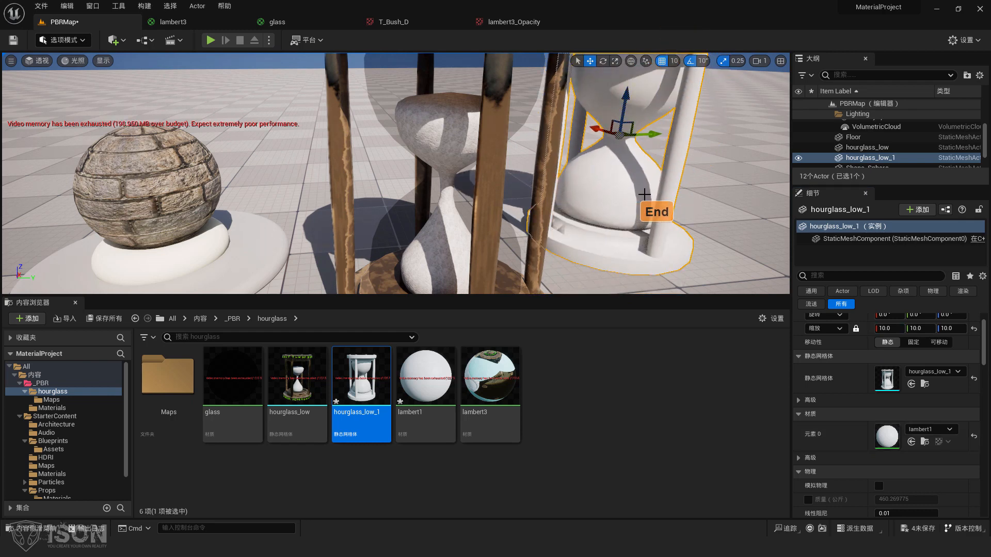
- Assign the lambert3 material to element 0 of hourglass_low_1 and inspect the hourglass in the viewport
right_click_drag(690, 233, 598, 199)
key("d")
key("s")
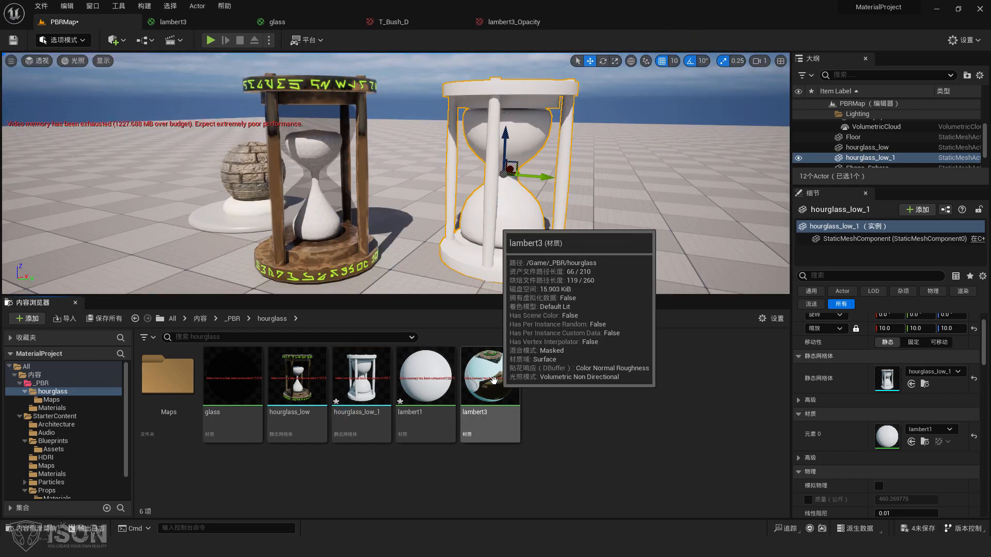
left_click_drag(493, 381, 885, 436)
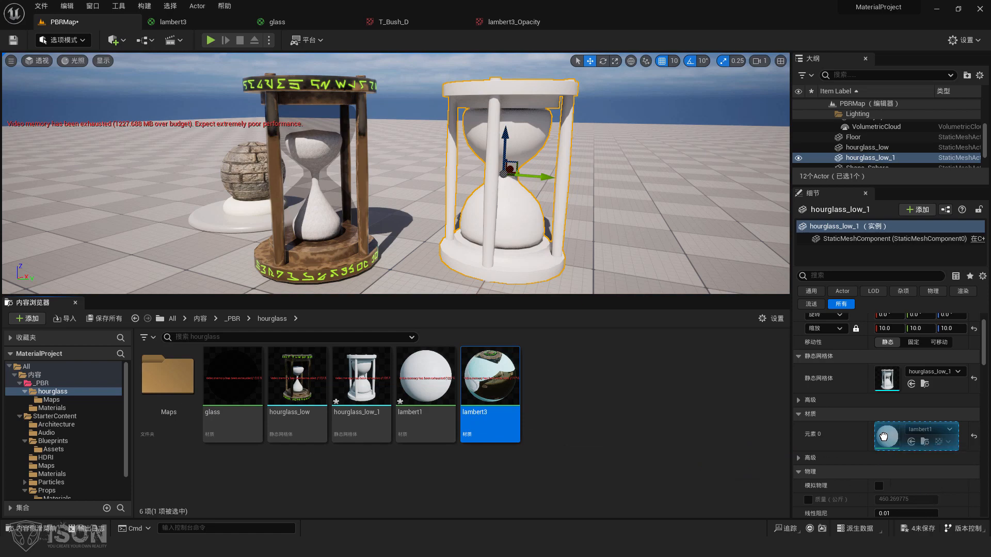
right_click_drag(553, 195, 576, 145)
key("w")
right_click_drag(628, 185, 627, 186)
key("d")
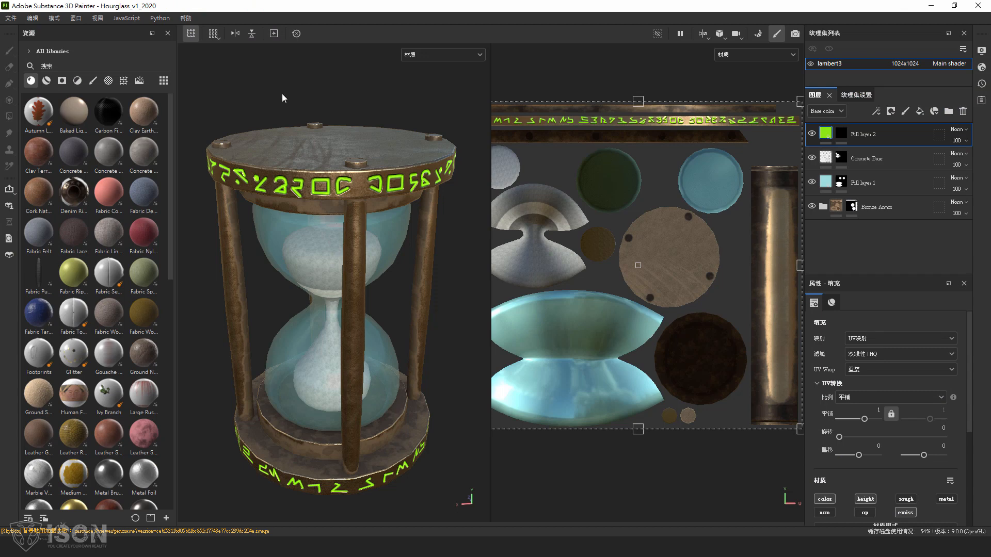
- Set up the hourglass model export with no displacement or tessellation and with triangulation turned off
left_click(13, 20)
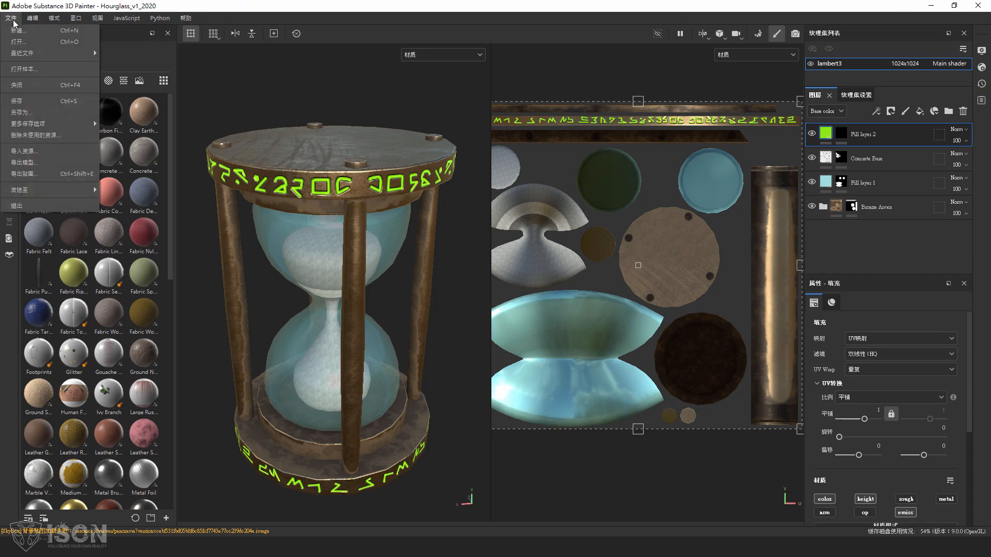
left_click(42, 162)
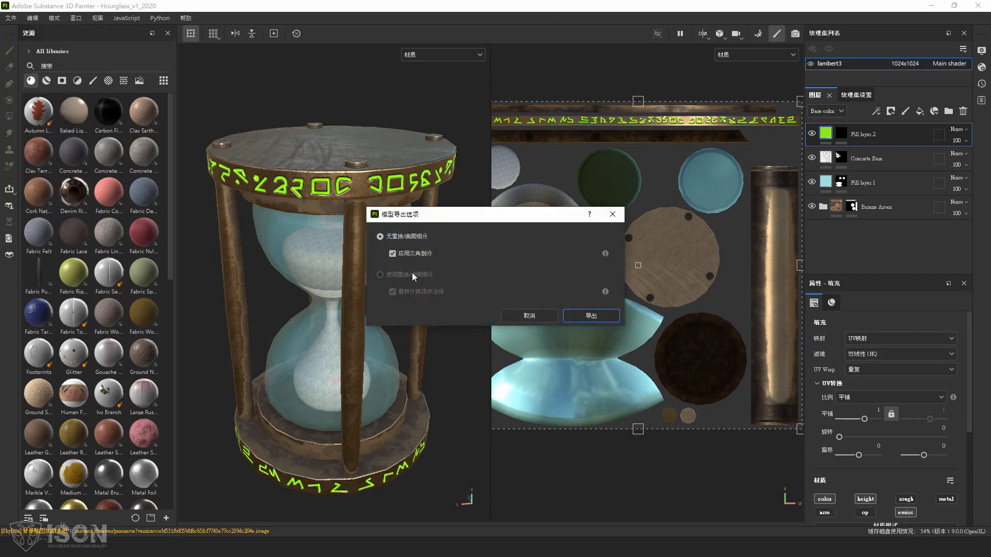
left_click(380, 275)
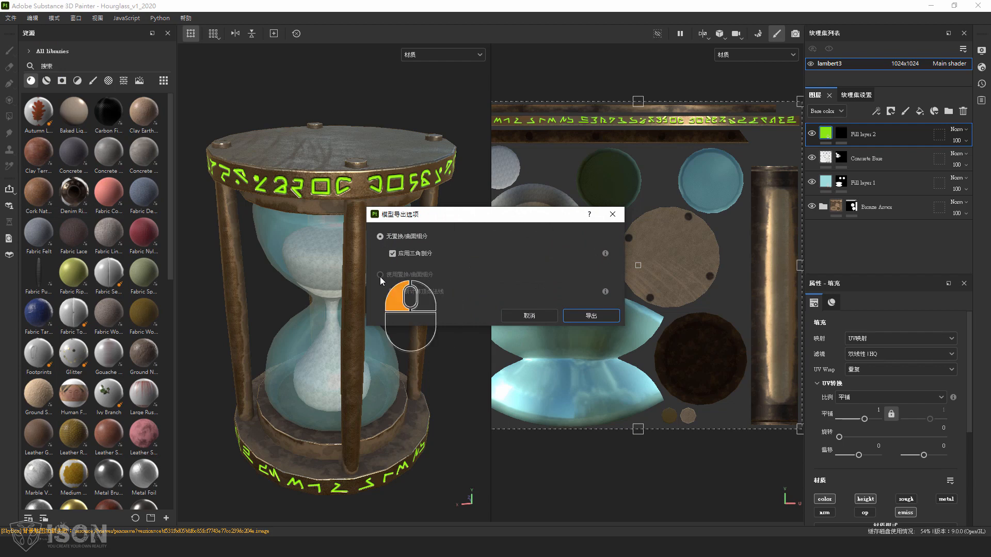
left_click(392, 253)
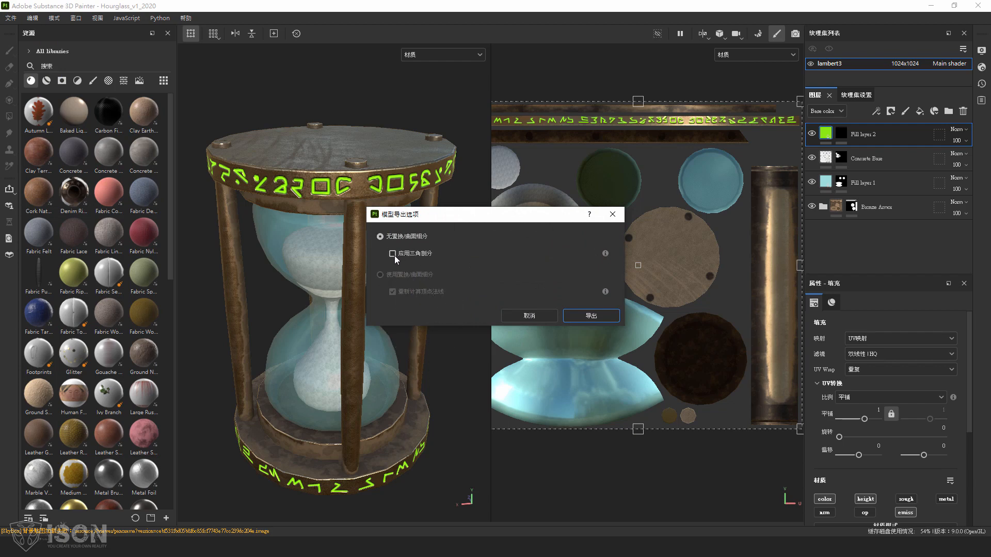
- Export the model to the export folder as Hourglass_v1_2020.fbx in Autodesk FBX format
left_click(593, 316)
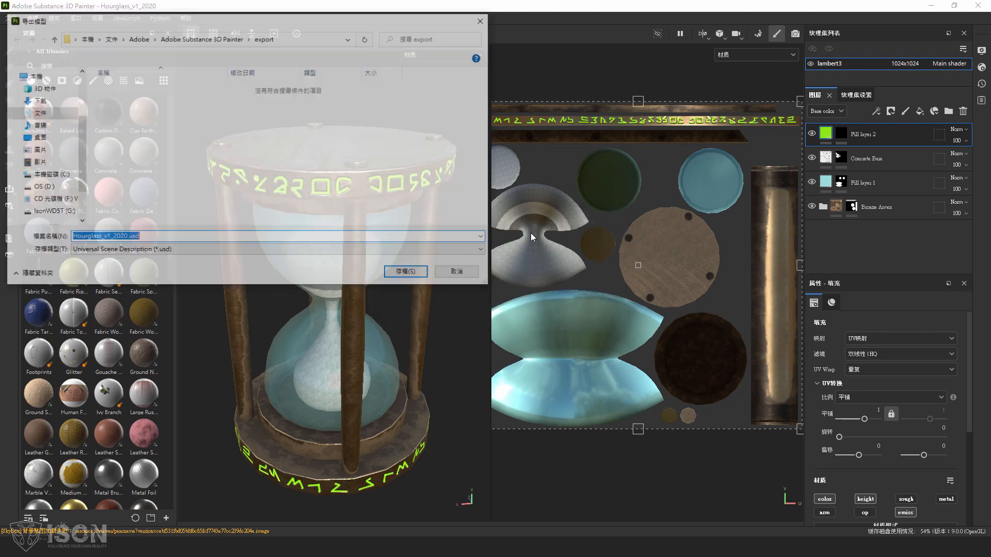
left_click(171, 252)
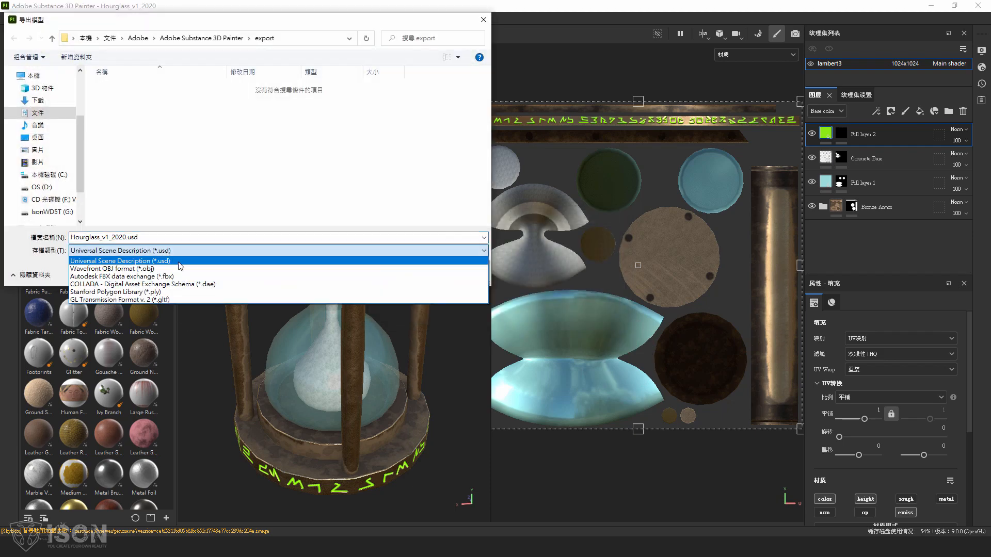
left_click(190, 277)
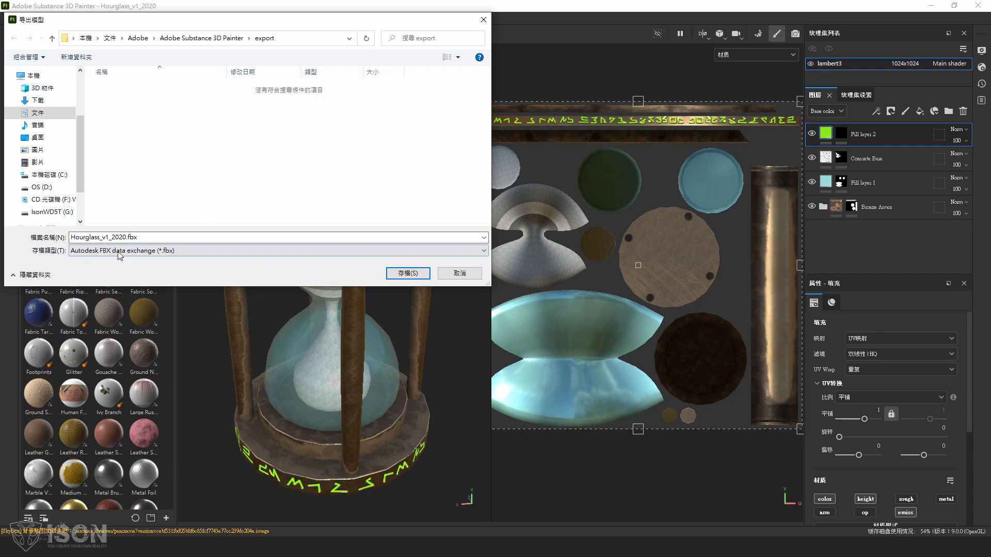
left_click(404, 270)
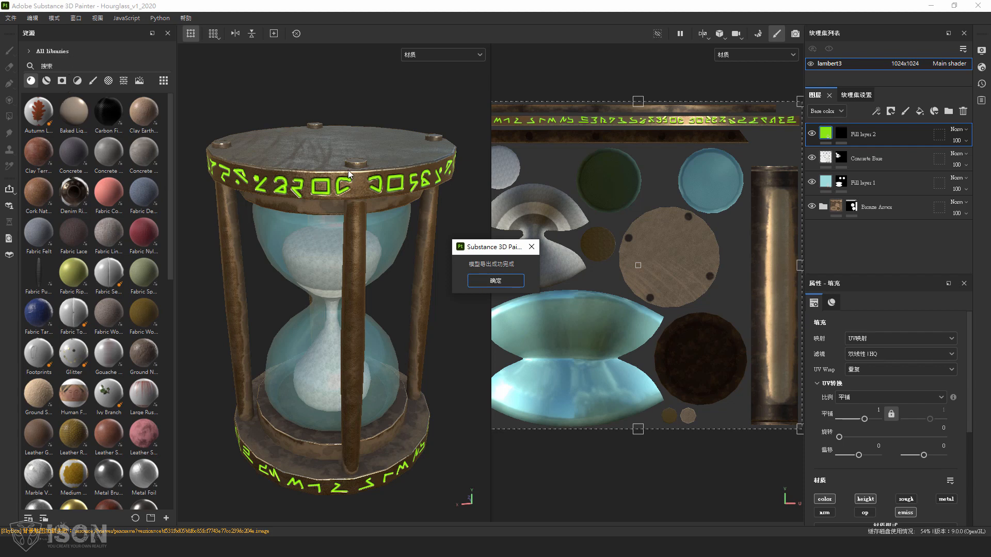
left_click(508, 280)
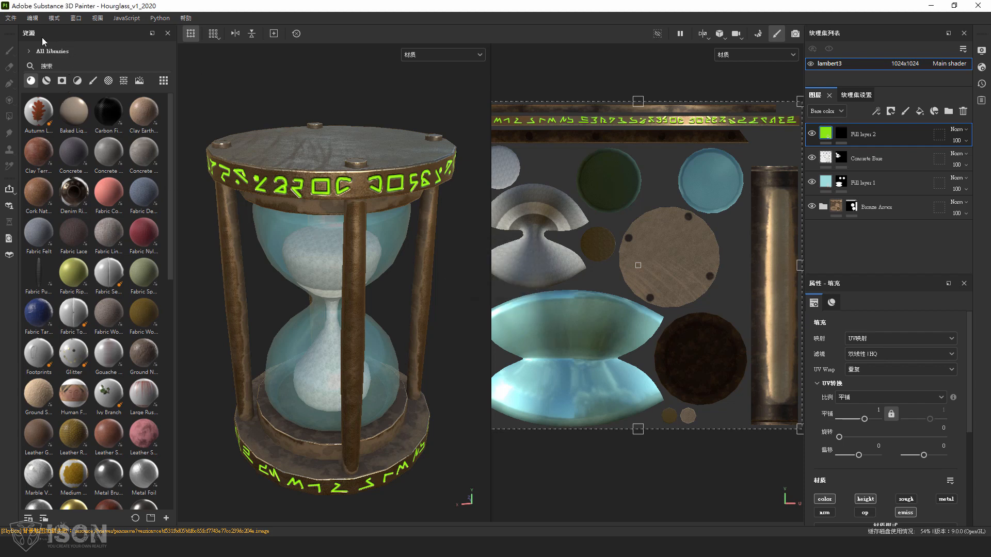
left_click(11, 18)
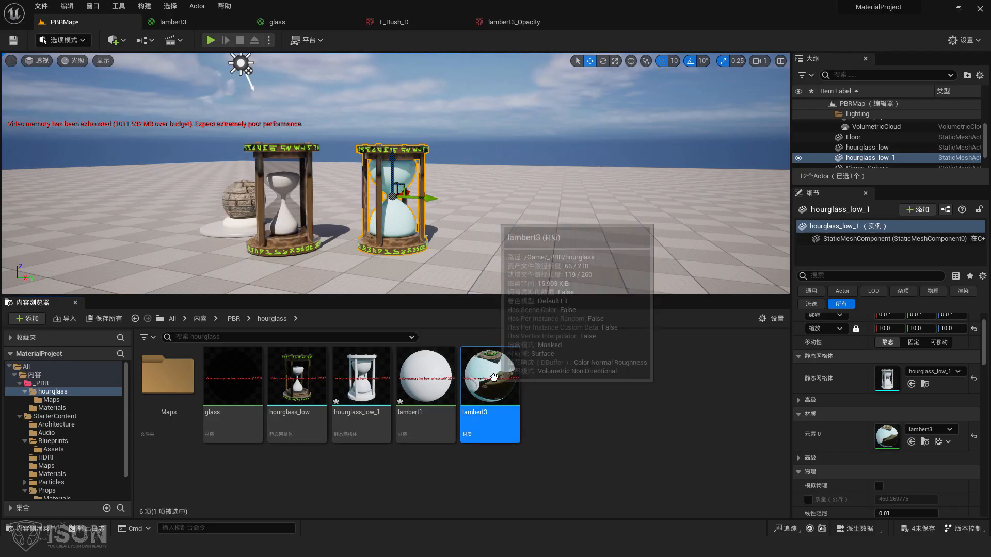
- Open the lambert3 material in Unreal Engine and set its blend mode to Masked (已遮罩)
double_click(494, 377)
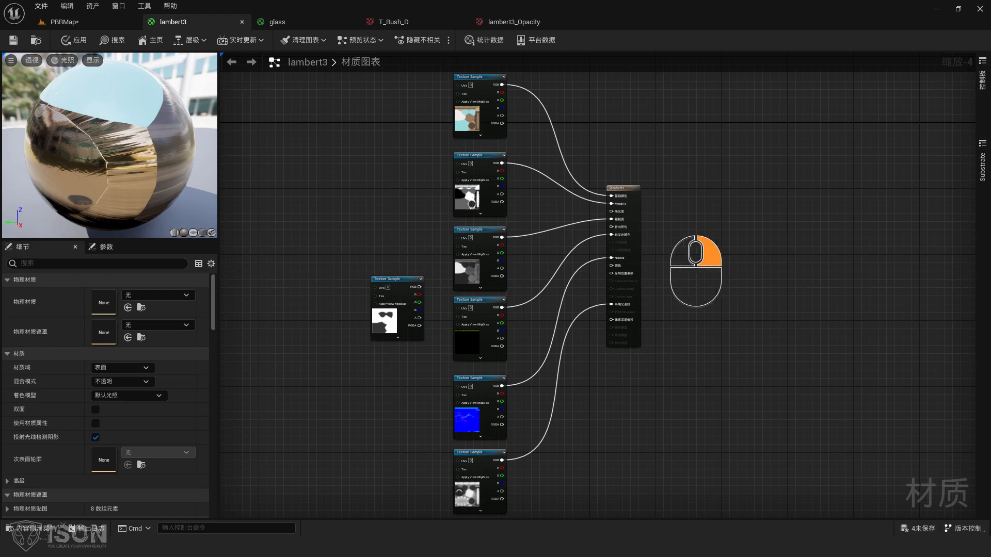
right_click_drag(671, 235, 583, 253)
scroll(519, 269, "up", 4)
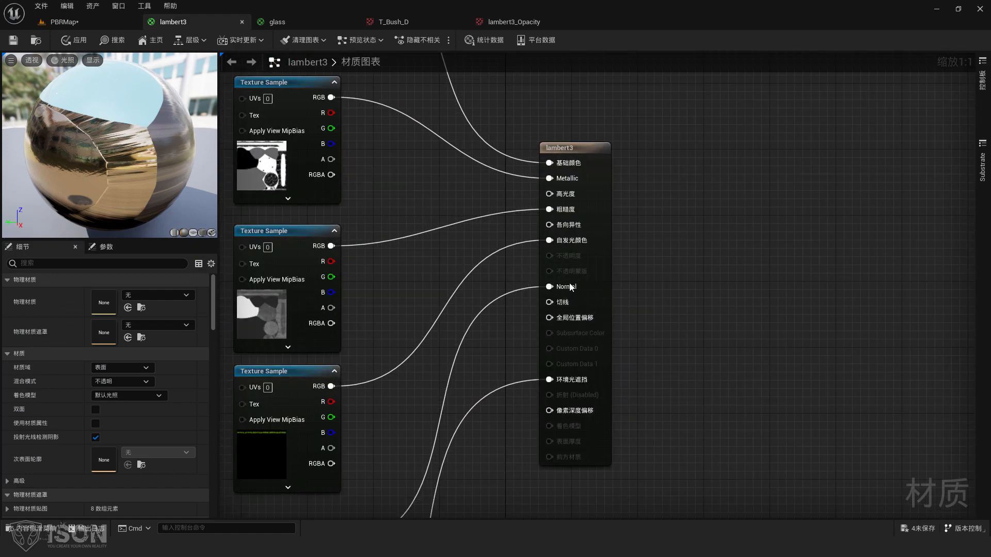
left_click(627, 263)
left_click(607, 279)
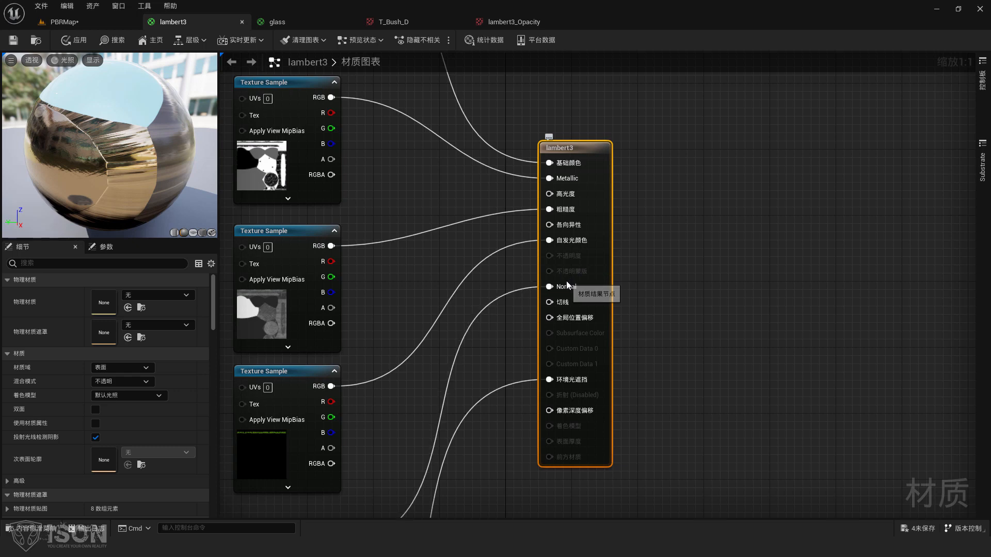
left_click(123, 380)
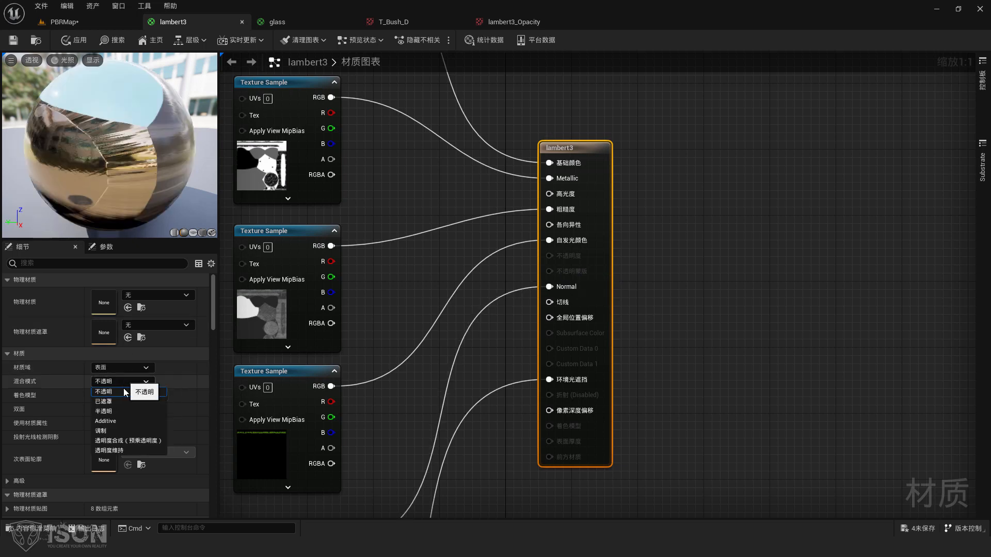
left_click(119, 402)
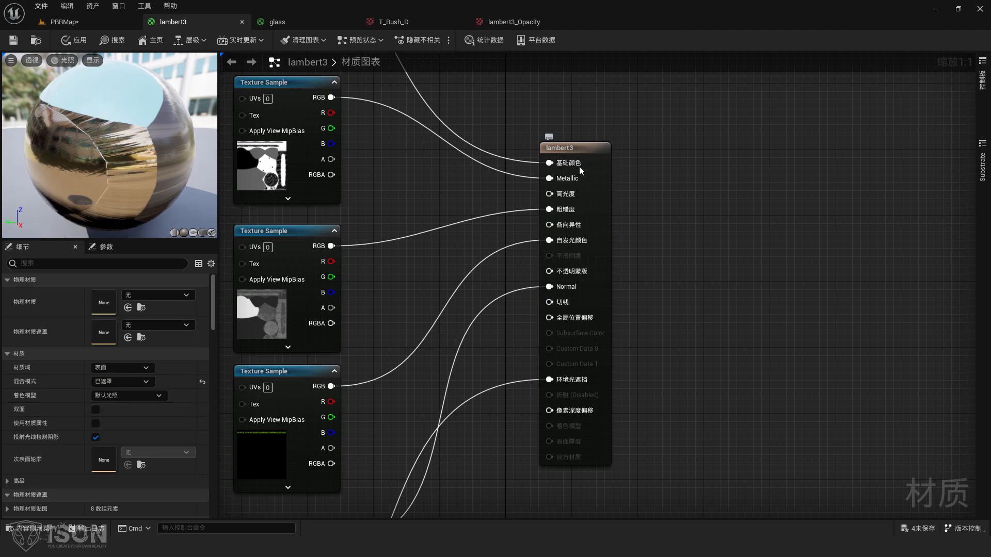
- Try the Translucent (半透明) blend mode on lambert3 and set it back to Masked (已遮罩)
left_click(122, 381)
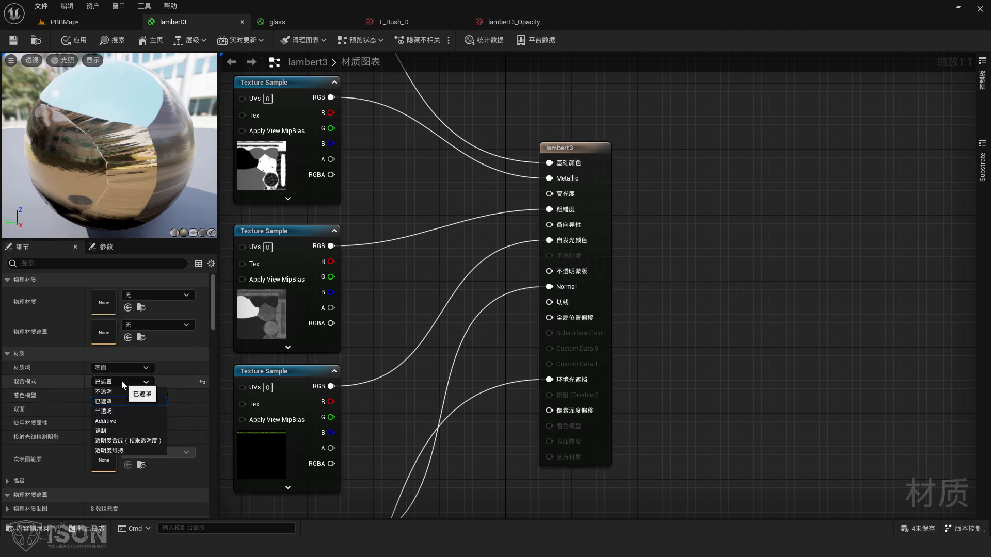
left_click(109, 411)
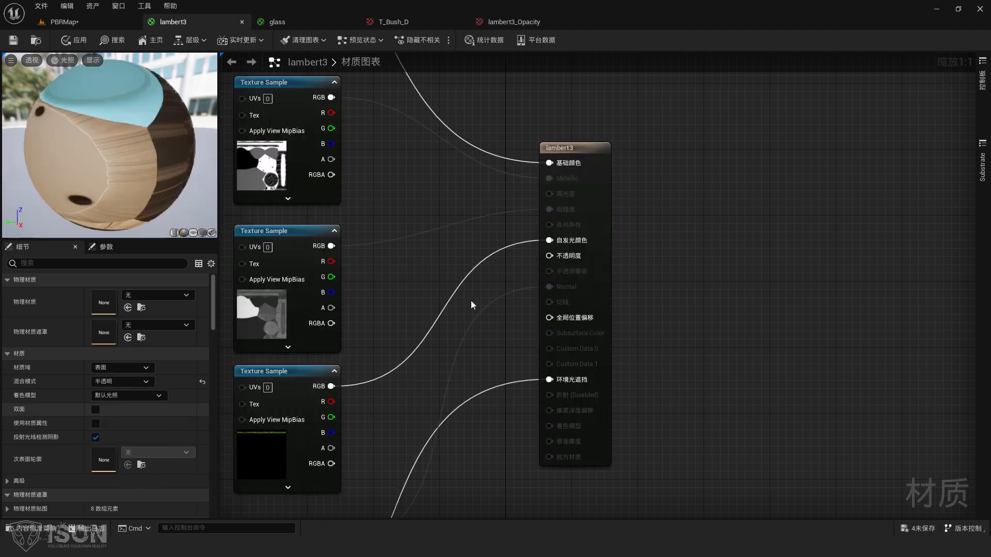
right_click_drag(575, 205, 736, 236)
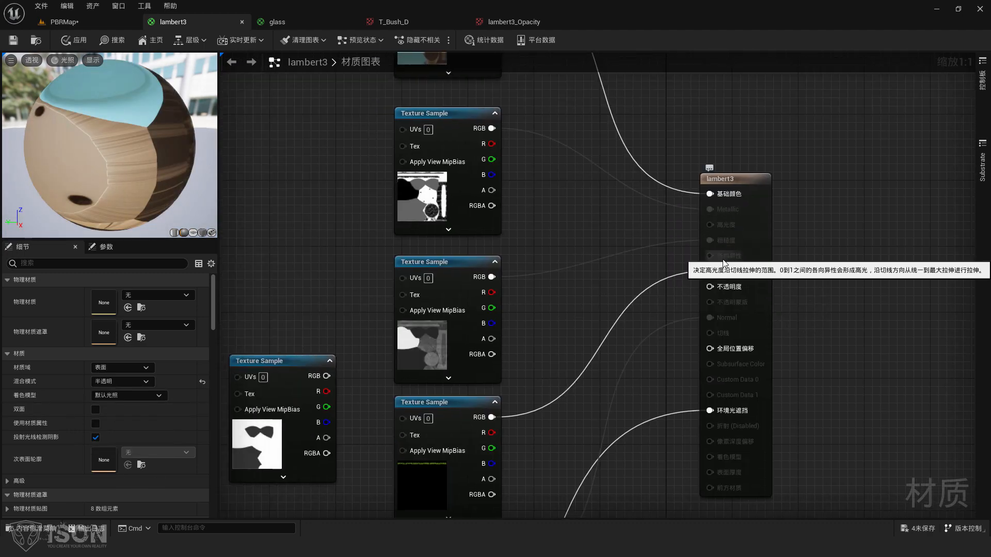
left_click(135, 382)
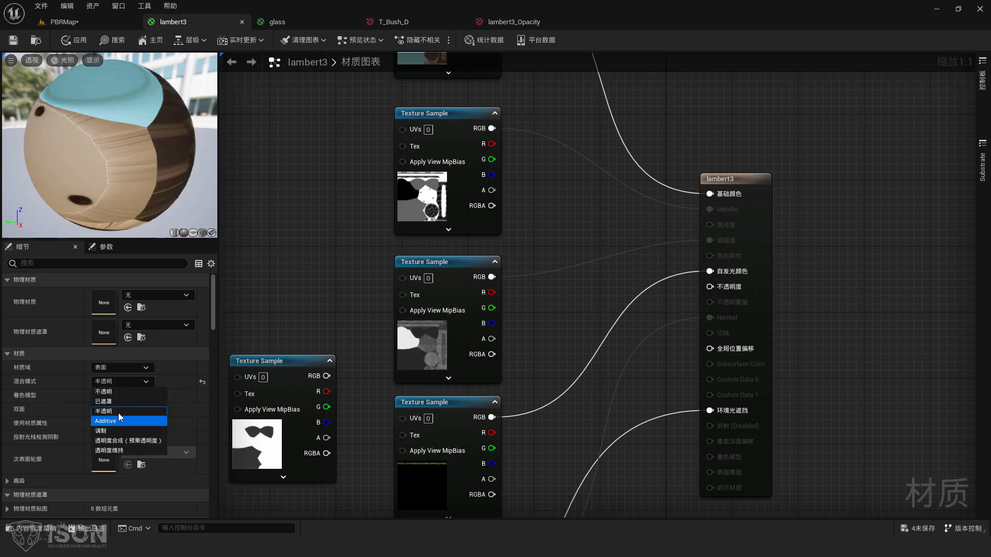
left_click(113, 402)
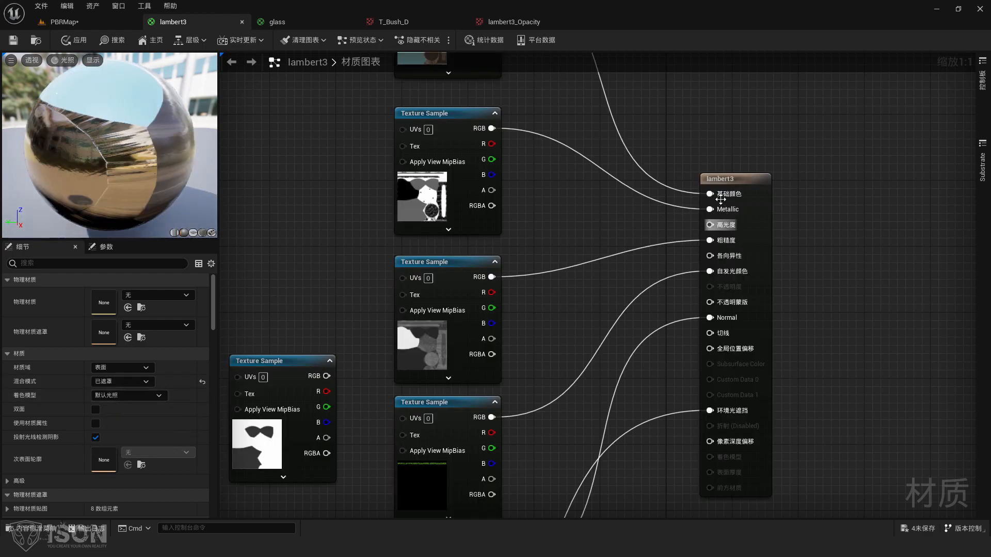
- Connect the opacity texture's RGB output to the Opacity Mask input of lambert3 and save the material
right_click_drag(812, 289, 785, 241)
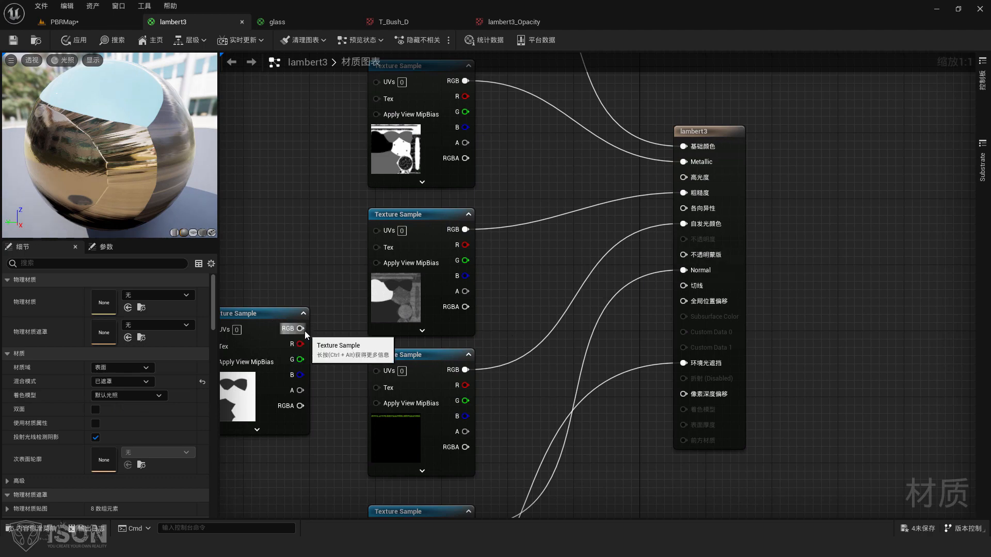
right_click_drag(288, 321, 290, 300)
left_click_drag(342, 276, 726, 203)
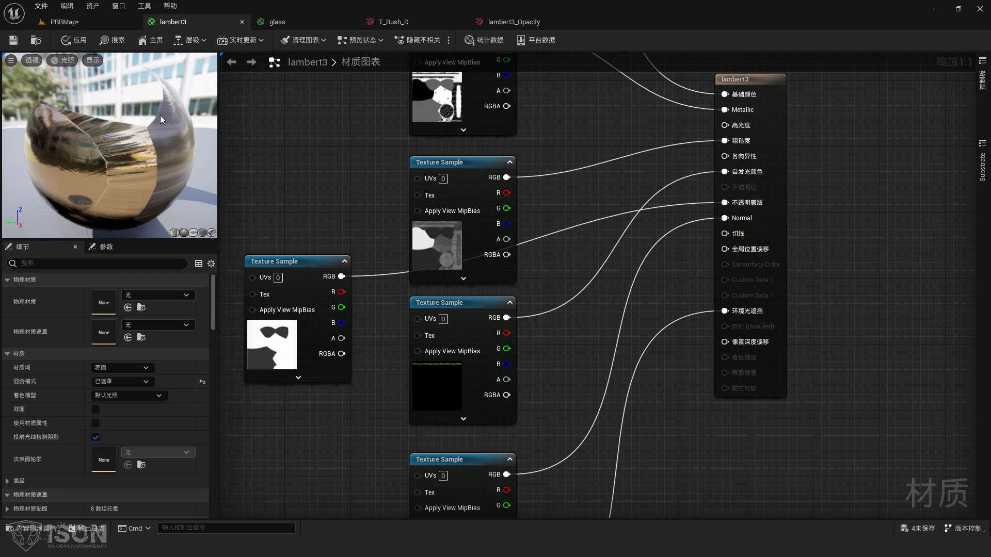
left_click(13, 41)
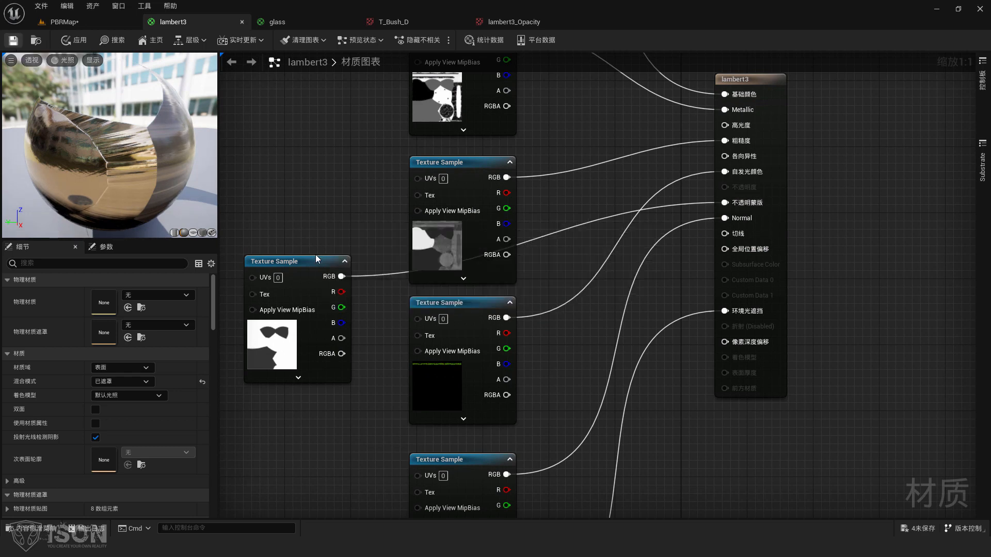
- Inspect the masked glass of the hourglass_low_1 actor in the PBRMap level from the front, above and close up
left_click(70, 26)
left_click(405, 173)
key("w")
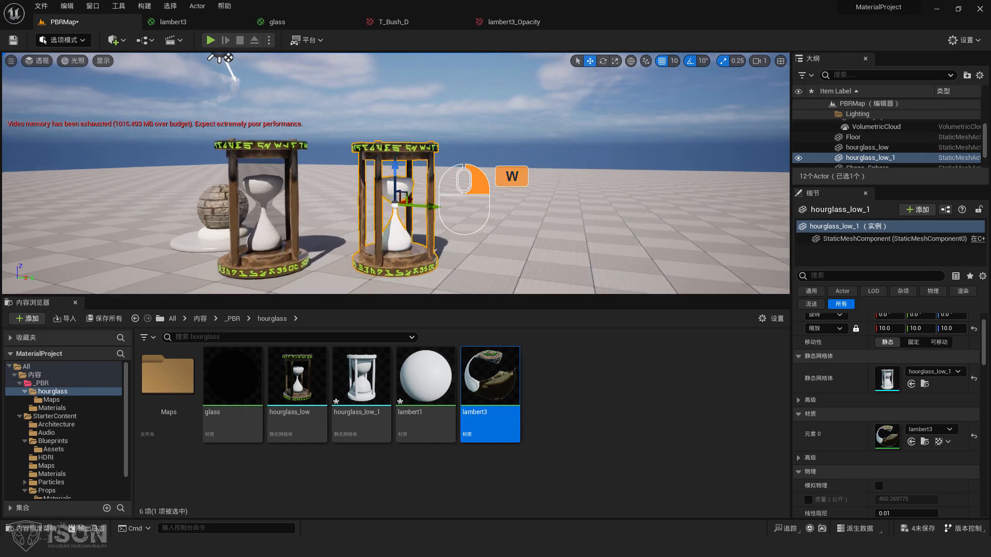
right_click_drag(433, 170, 242, 192)
key("Escape")
key("w")
key("s")
key("w")
key("s")
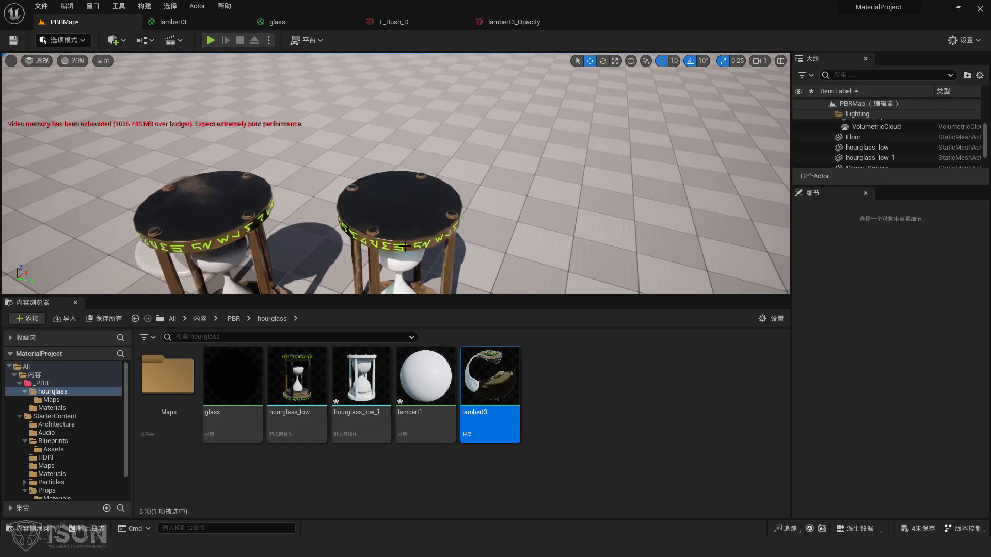
right_click_drag(405, 246, 438, 201)
key("w")
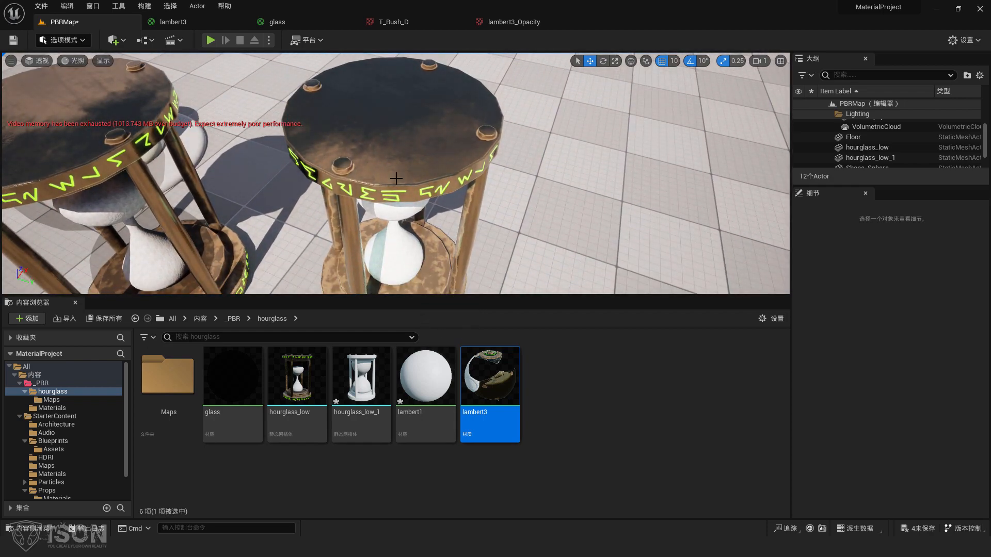
right_click_drag(442, 170, 449, 157)
- In the lambert3 graph, move the opacity Texture Sample away from the other nodes and break its link to the Opacity Mask
left_click(209, 25)
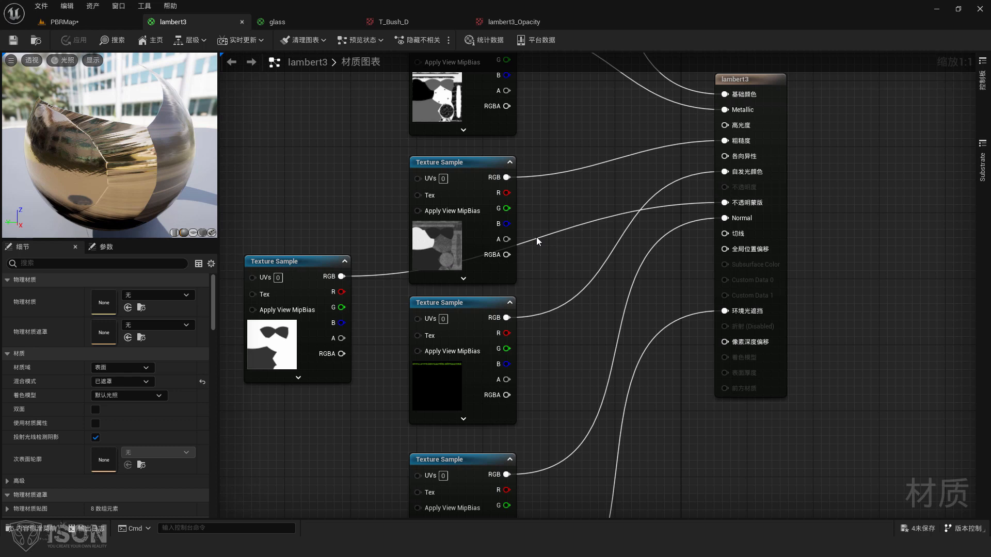
right_click_drag(382, 240, 484, 222)
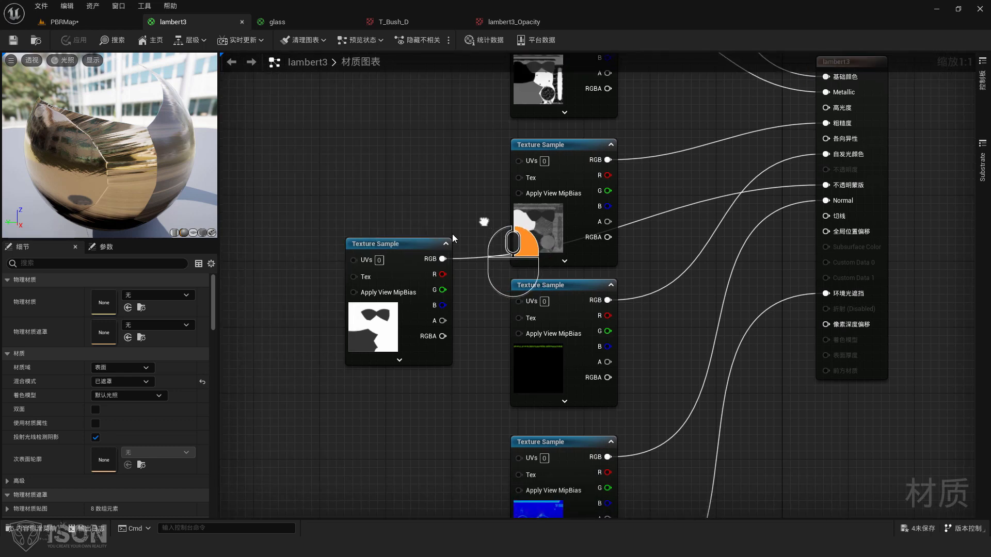
left_click_drag(459, 261, 370, 227)
left_click(328, 251, "alt")
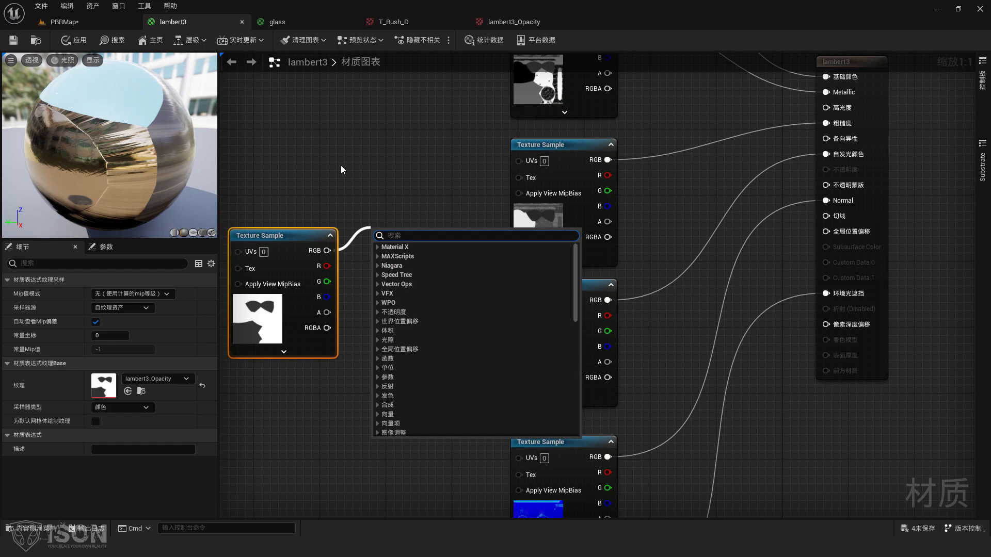
- Route the opacity texture's RGB through a new DitherTemporalAA node into the Opacity Mask input and save lambert3
type("d")
key("BackSpace")
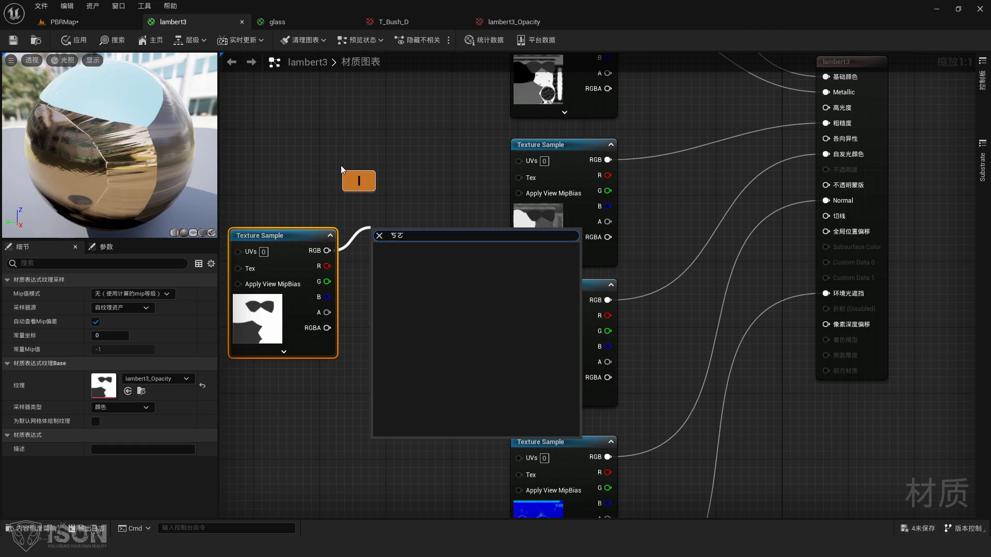
type("dith")
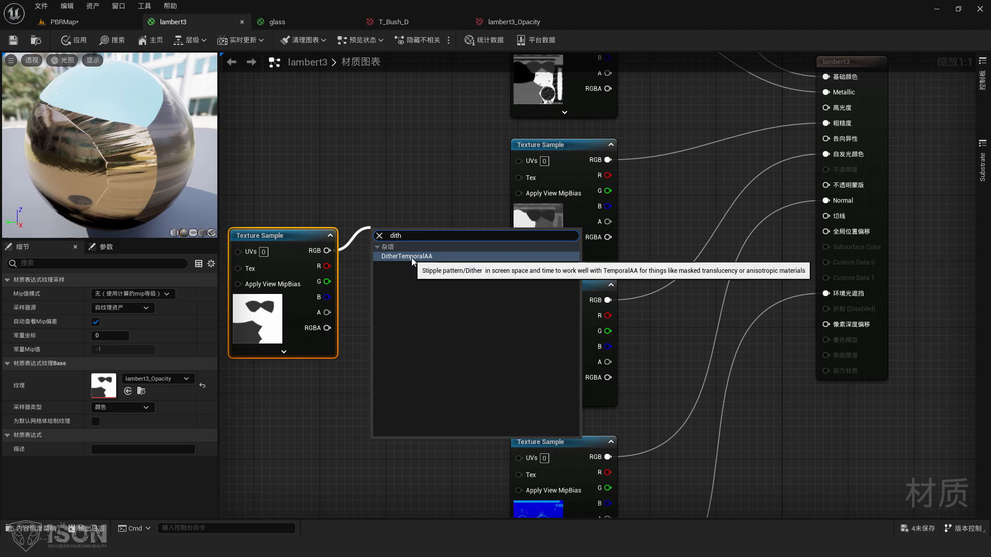
left_click(426, 256)
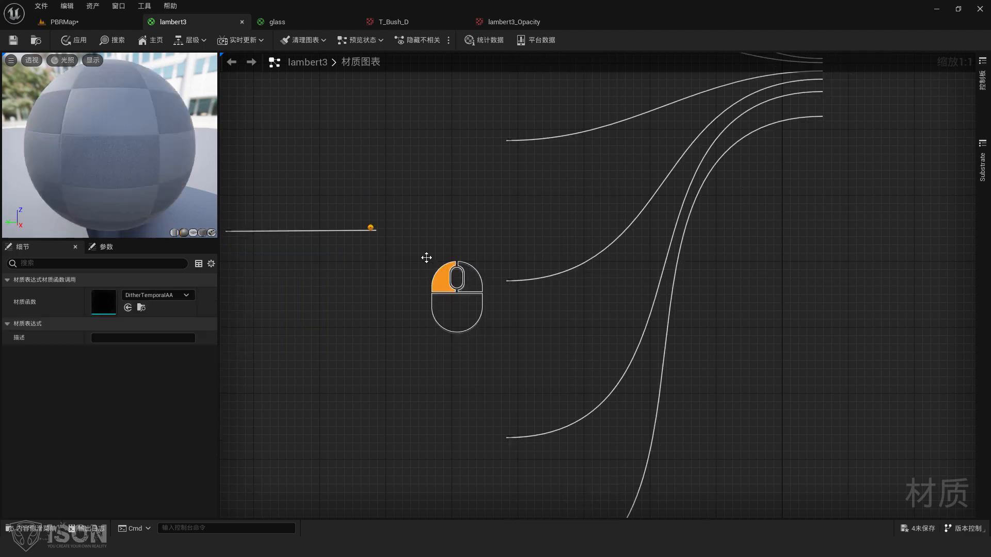
left_click_drag(421, 239, 413, 241)
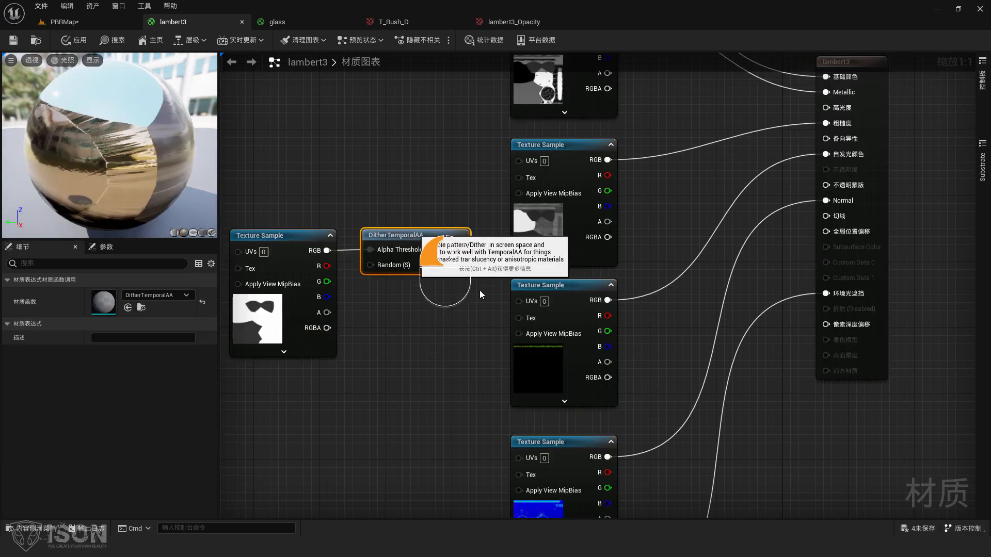
left_click_drag(474, 256, 835, 185)
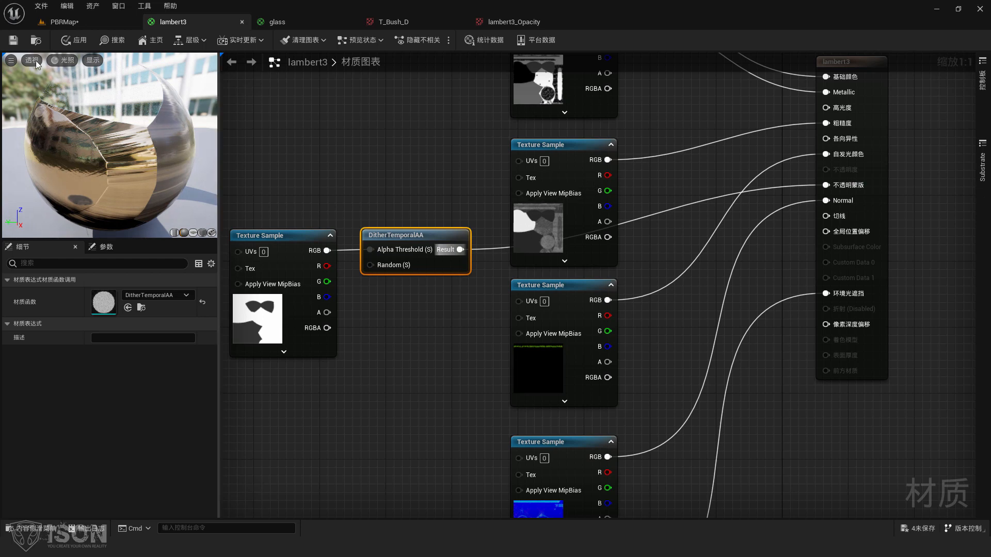
left_click(13, 40)
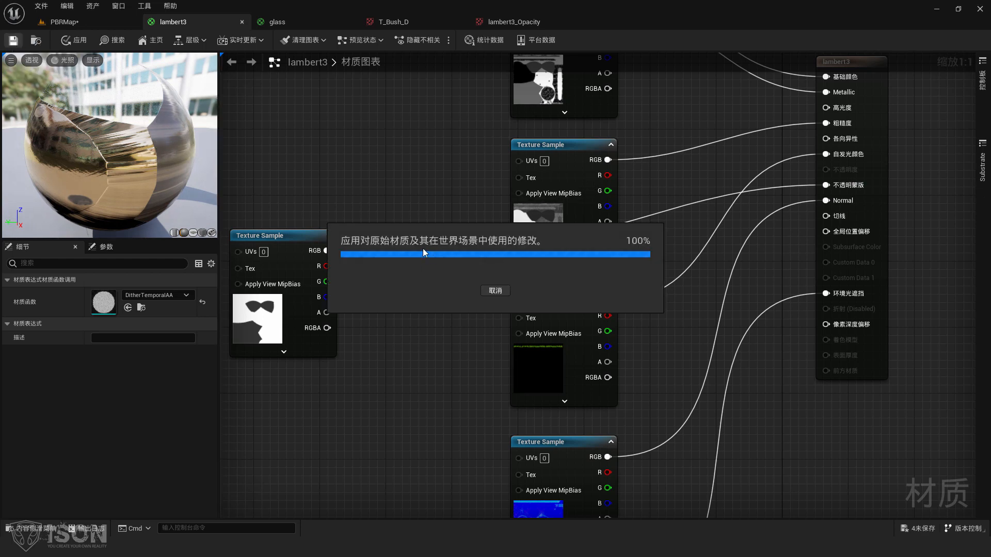
- Move the normal and ambient occlusion Texture Samples further down the lambert3 graph, leaving a gap below the emissive sample
right_click(389, 341)
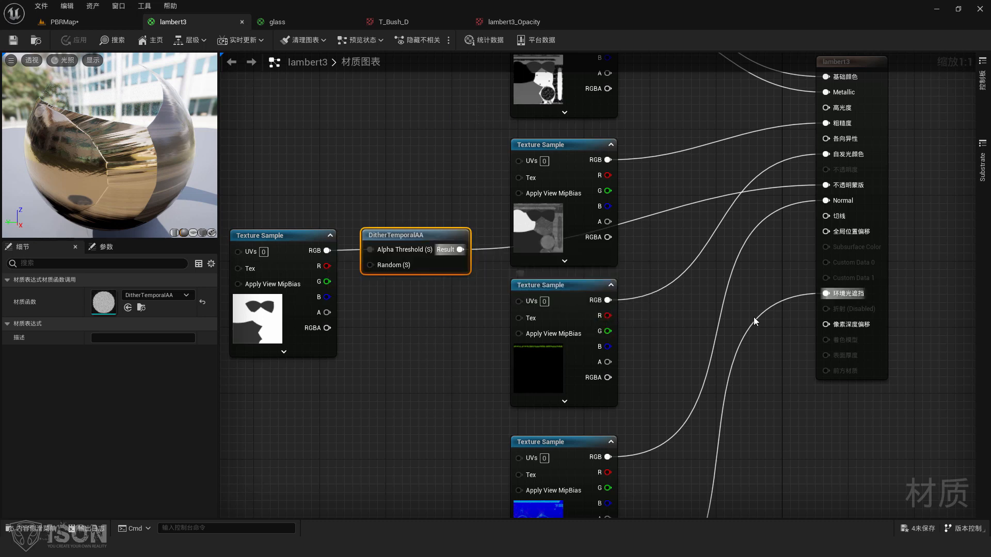
right_click_drag(759, 406, 737, 295)
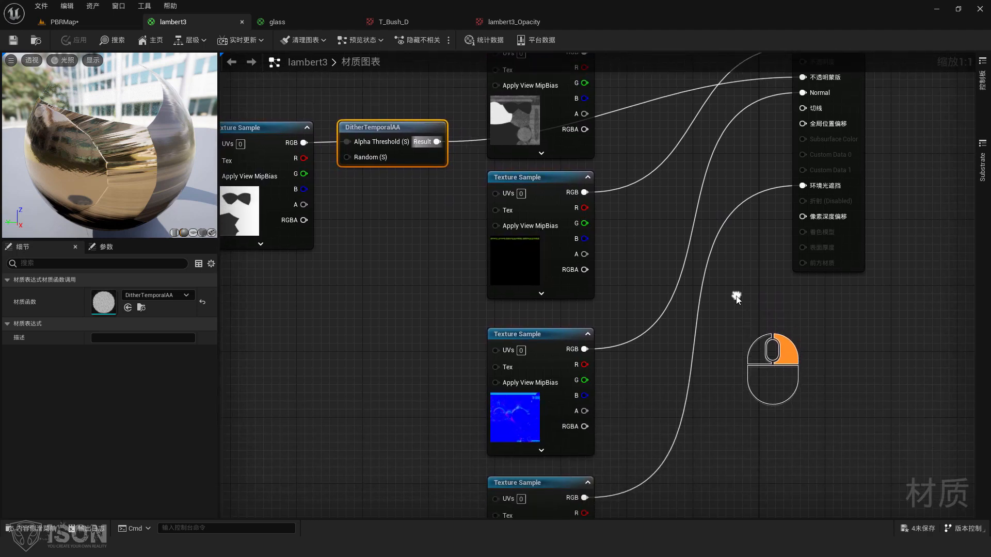
scroll(720, 304, "down", 2)
left_click_drag(517, 300, 608, 431)
left_click_drag(597, 254, 597, 384)
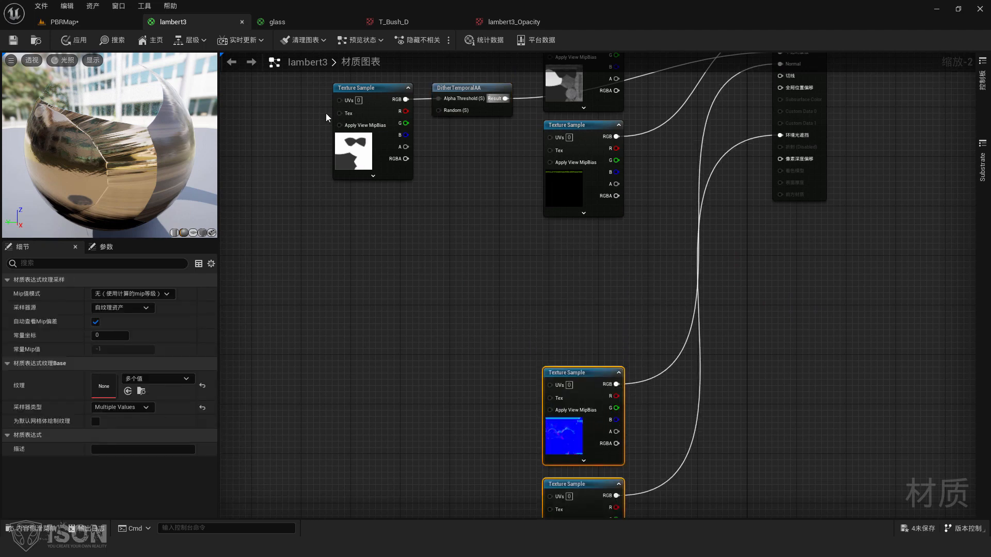
- Move the opacity Texture Sample and its DitherTemporalAA node together into the gap between the emissive and normal samples
left_click_drag(326, 117, 702, 262)
right_click_drag(704, 265, 763, 322)
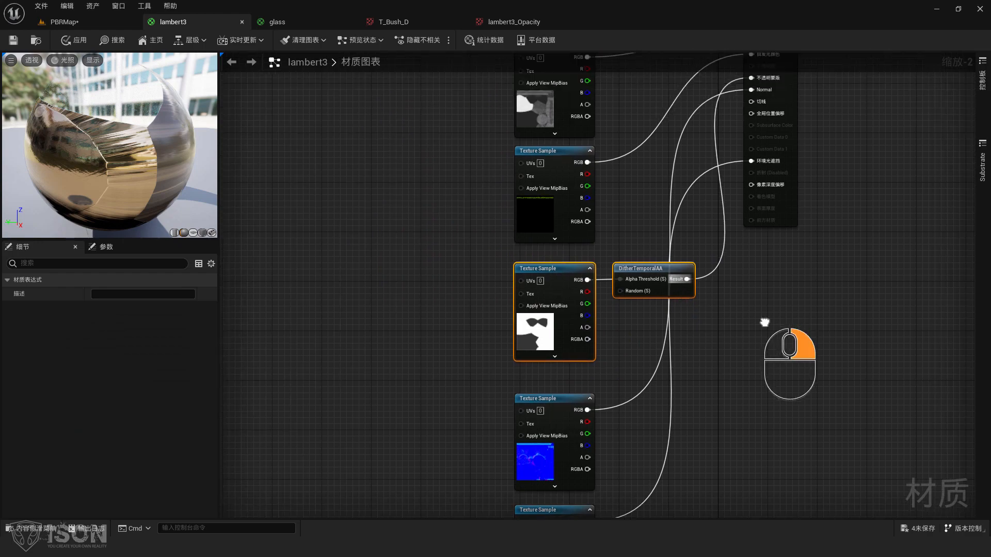
left_click_drag(659, 271, 535, 284)
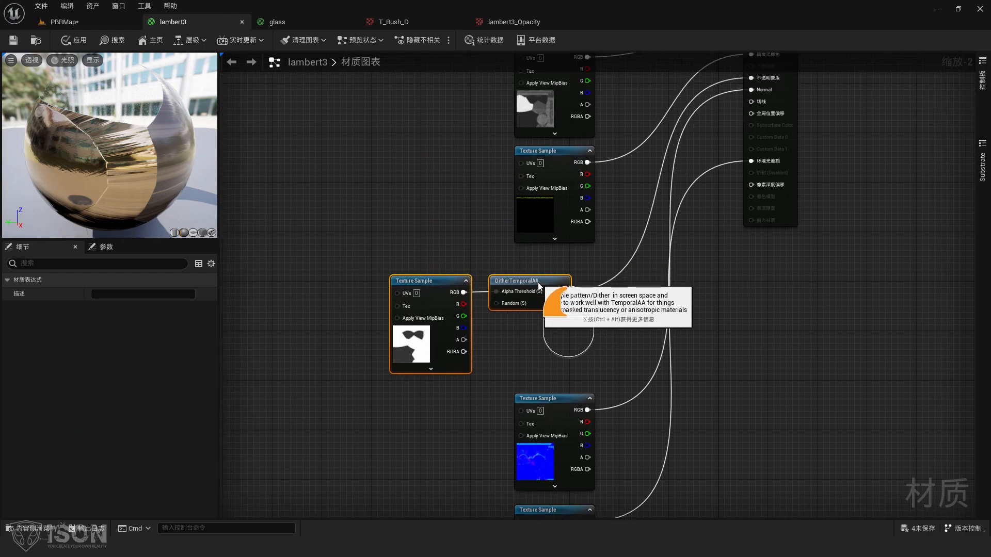
left_click(751, 314)
- Inspect the dithered glass of the single-material hourglass in the PBRMap level at base height and from below
left_click(80, 27)
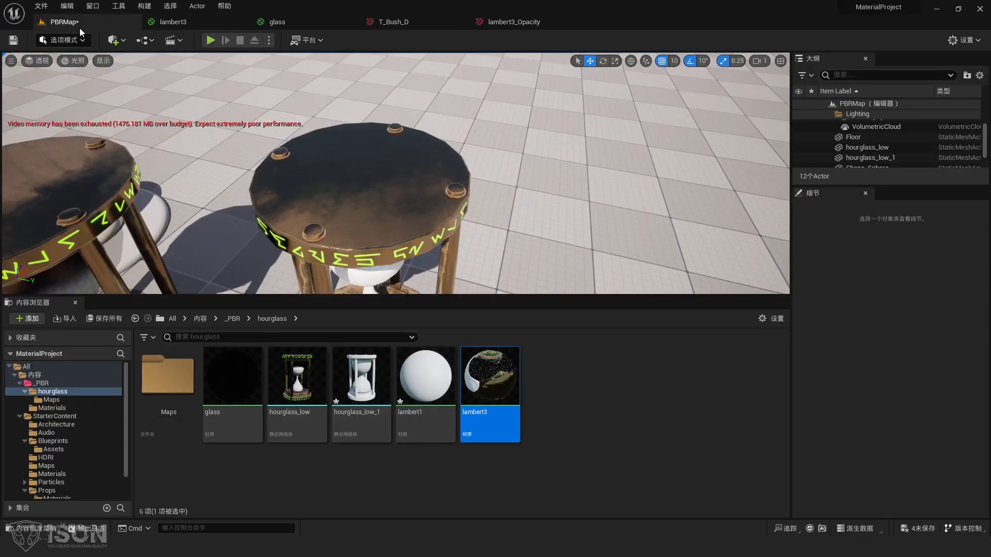
right_click_drag(414, 206, 434, 231)
key("w")
key("s")
key("w")
key("s")
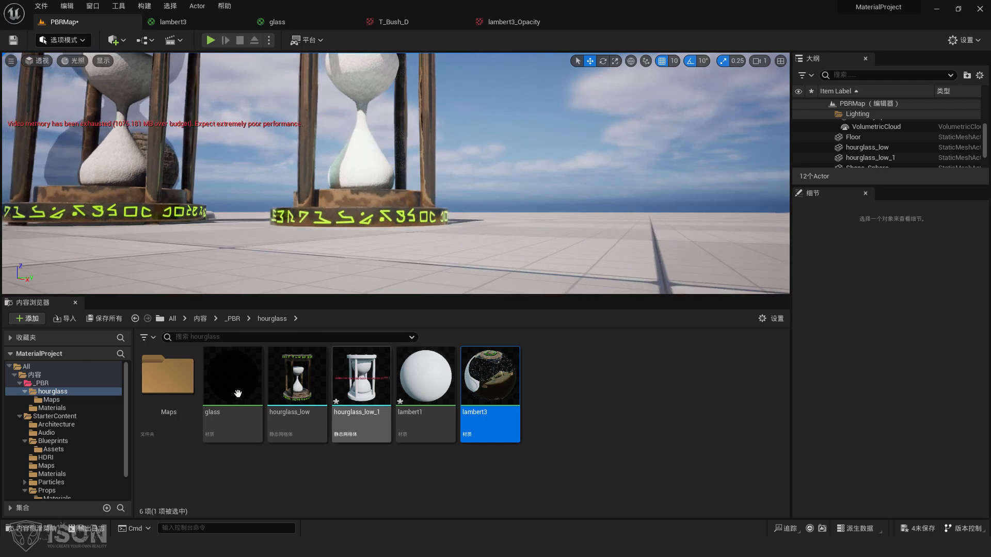
right_click_drag(476, 127, 464, 108)
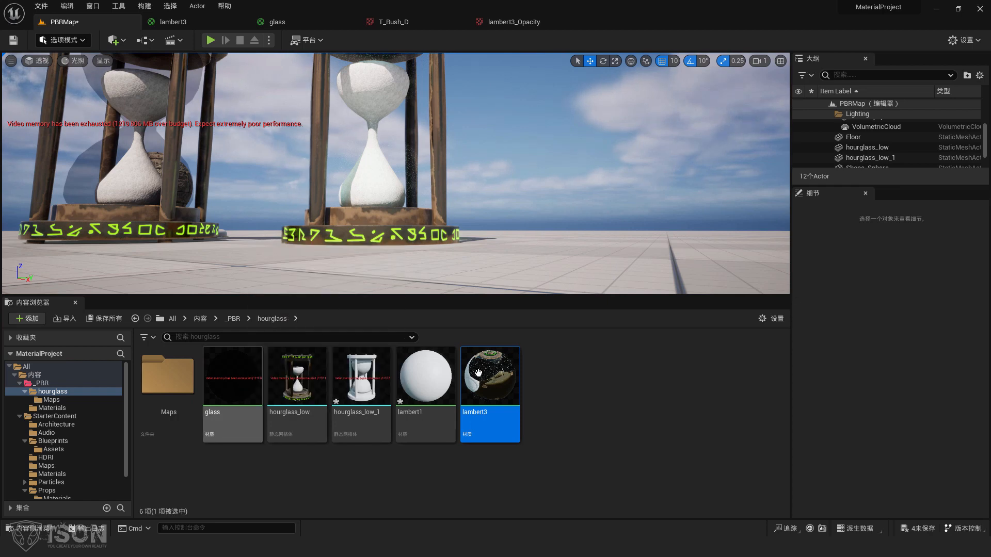
right_click_drag(486, 207, 476, 126)
right_click_drag(526, 178, 529, 134)
key("w")
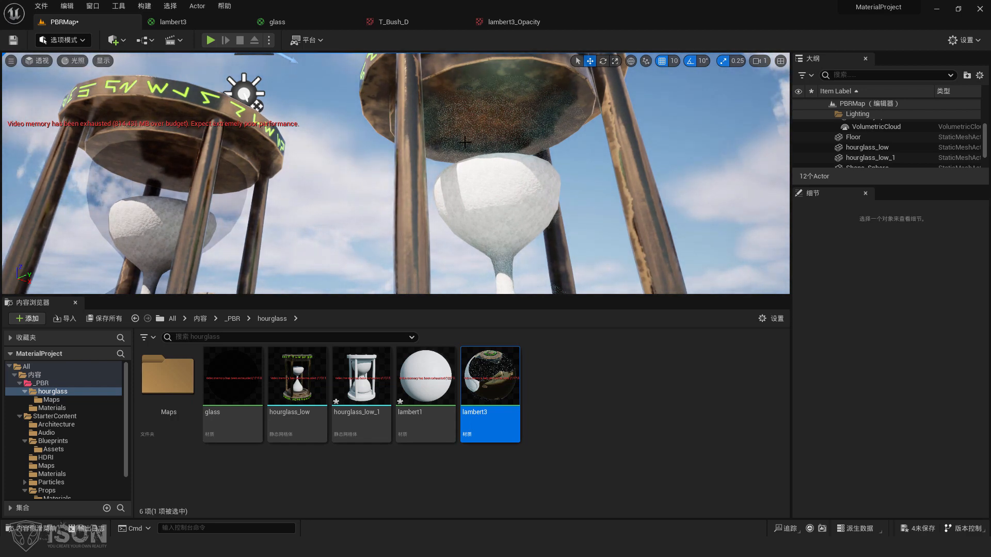
- Review in the lambert3 graph how the opacity texture passes through DitherTemporalAA into the Opacity Mask input
left_click(190, 20)
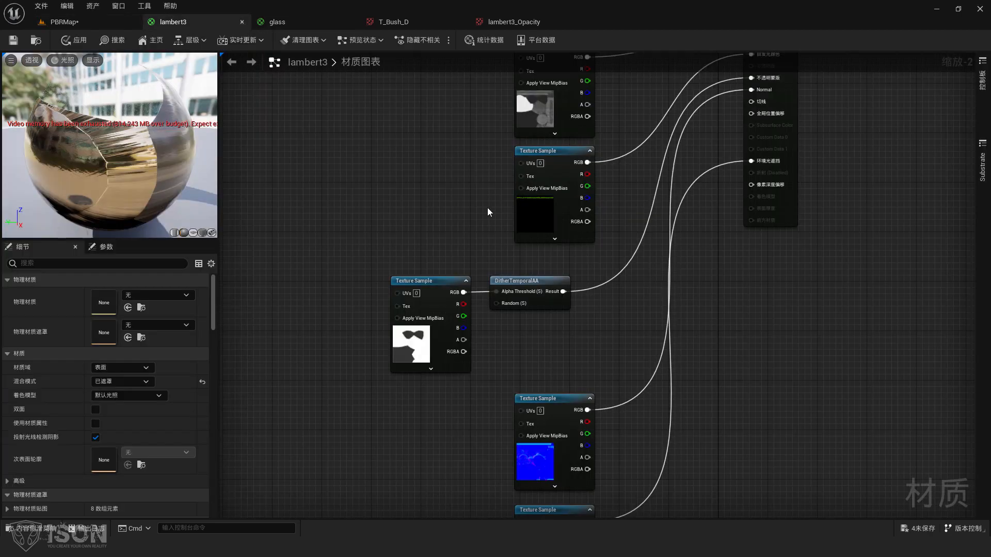
scroll(519, 320, "up", 1)
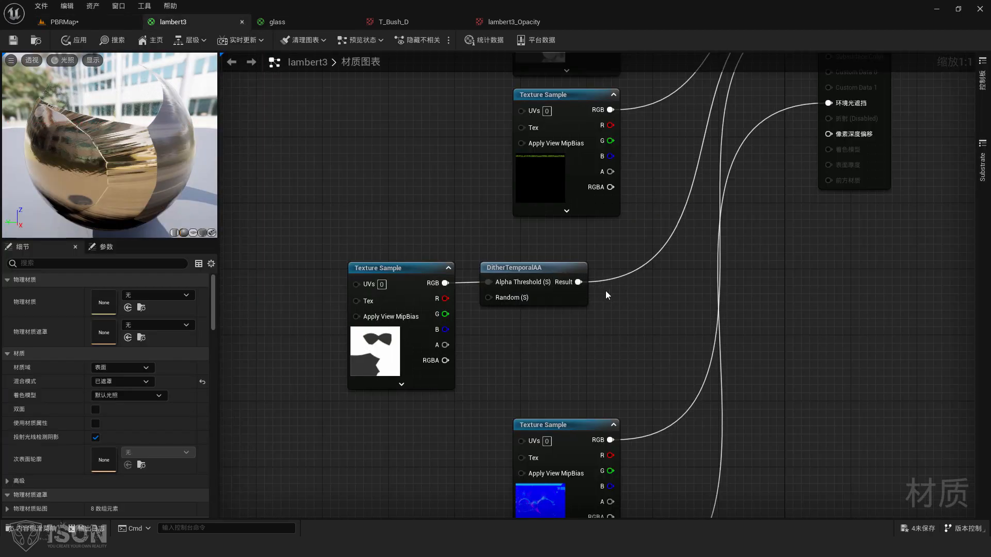
left_click_drag(397, 228, 353, 345)
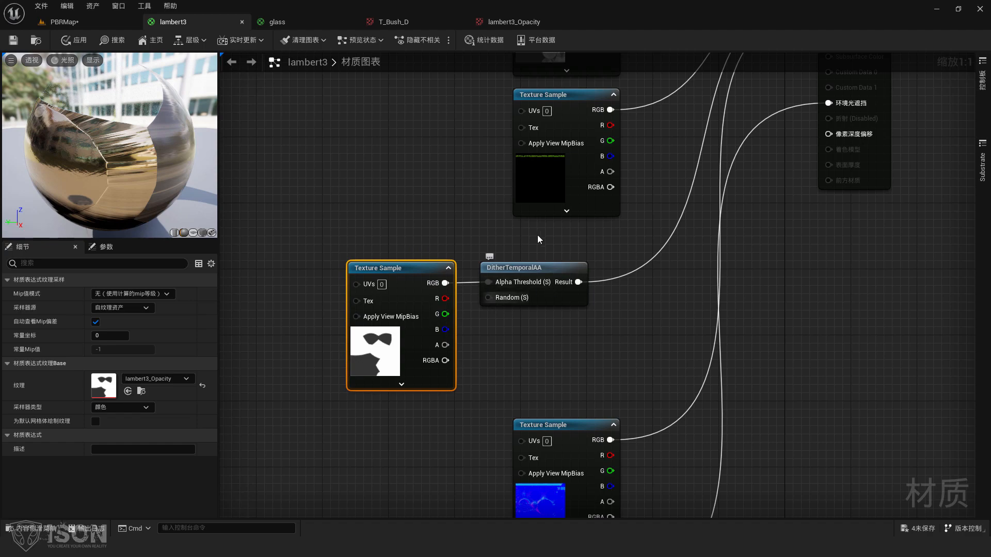
right_click_drag(701, 300, 638, 460)
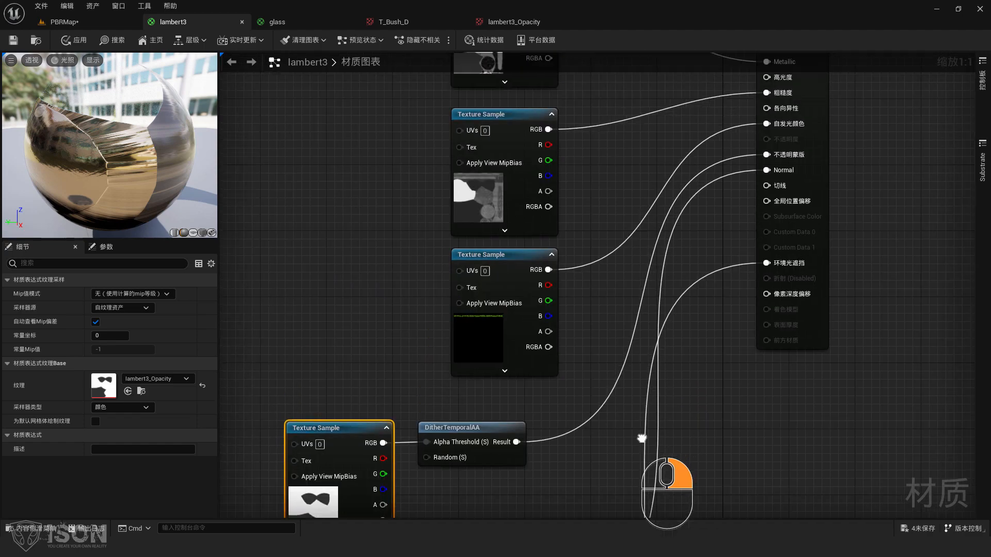
right_click_drag(874, 287, 906, 211)
- Return to the PBRMap level and compare the glass of both hourglasses again from below
left_click(93, 25)
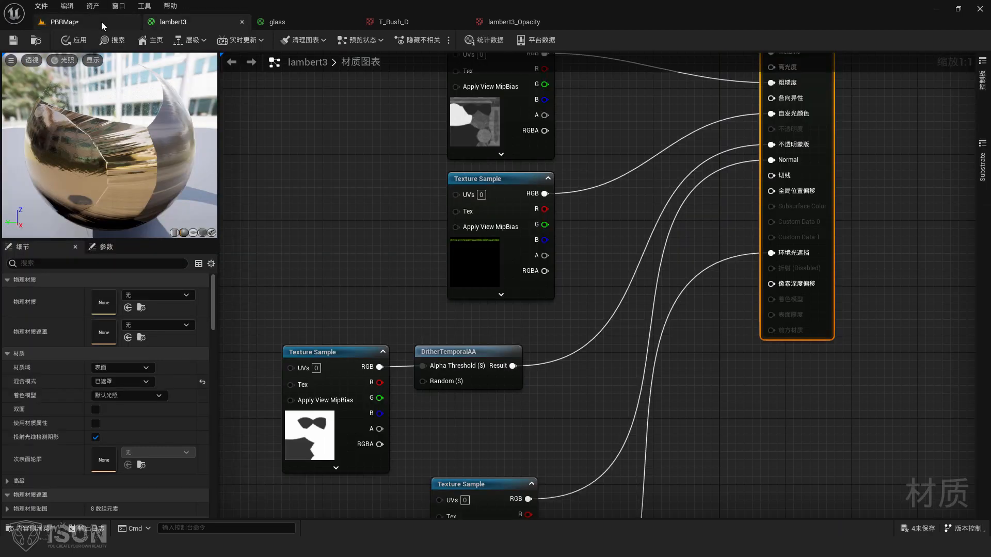
left_click(101, 21)
right_click_drag(550, 129, 478, 155)
key("w")
key("s")
key("w")
key("s")
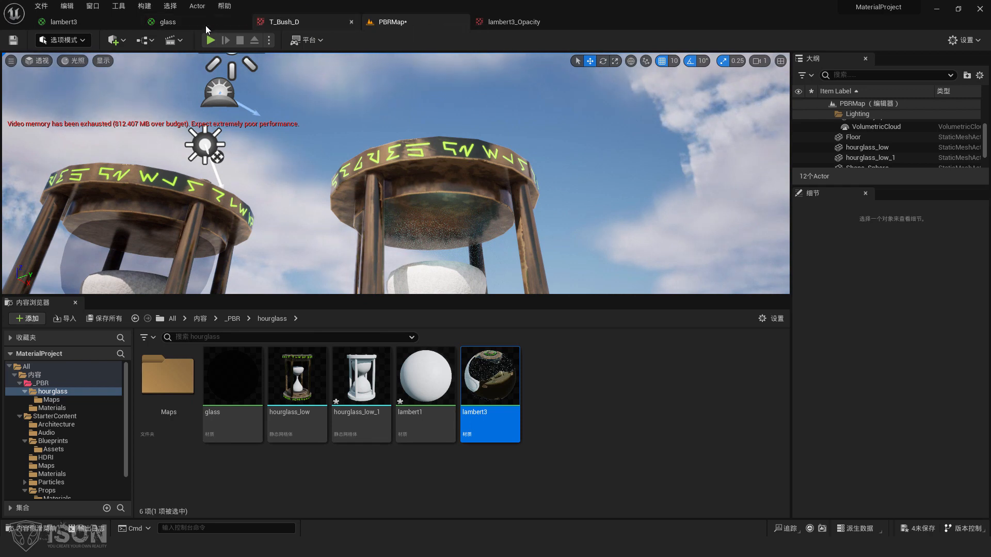
- Close the glass, T_Bush_D and lambert3_Opacity editors and reorder the remaining ones so lambert3 follows PBRMap
left_click(205, 26)
left_click(243, 22)
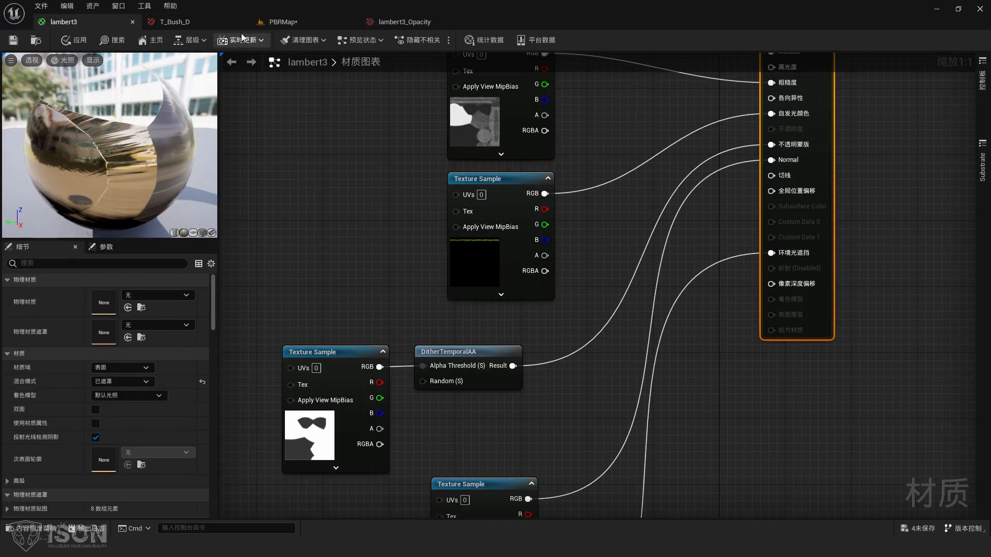
left_click(217, 22)
left_click(242, 22)
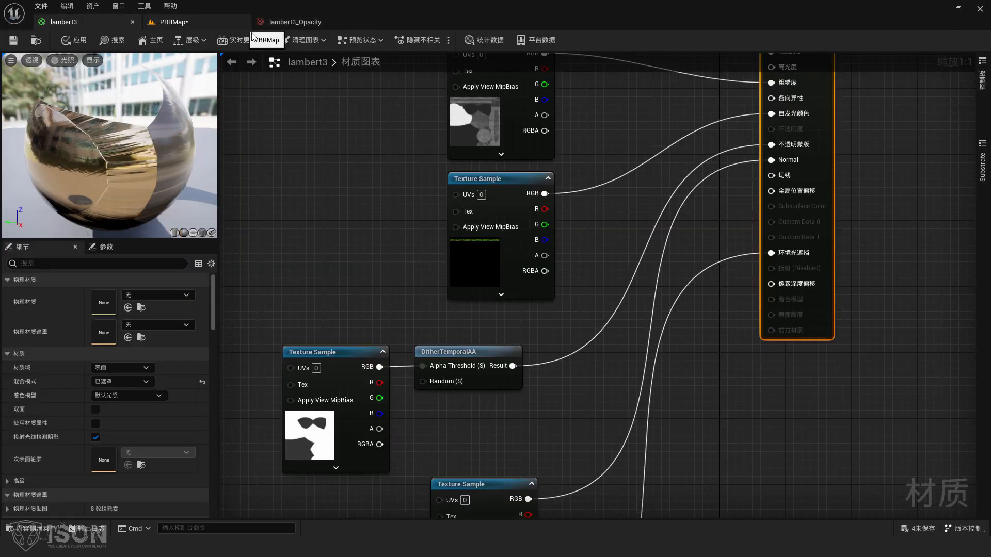
left_click(222, 27)
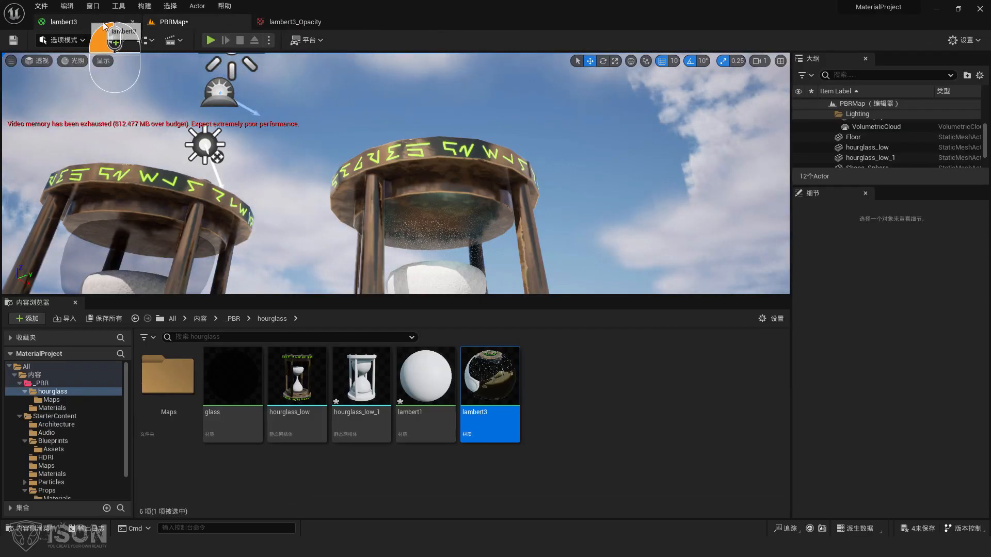
left_click_drag(106, 26, 240, 21)
left_click(323, 23)
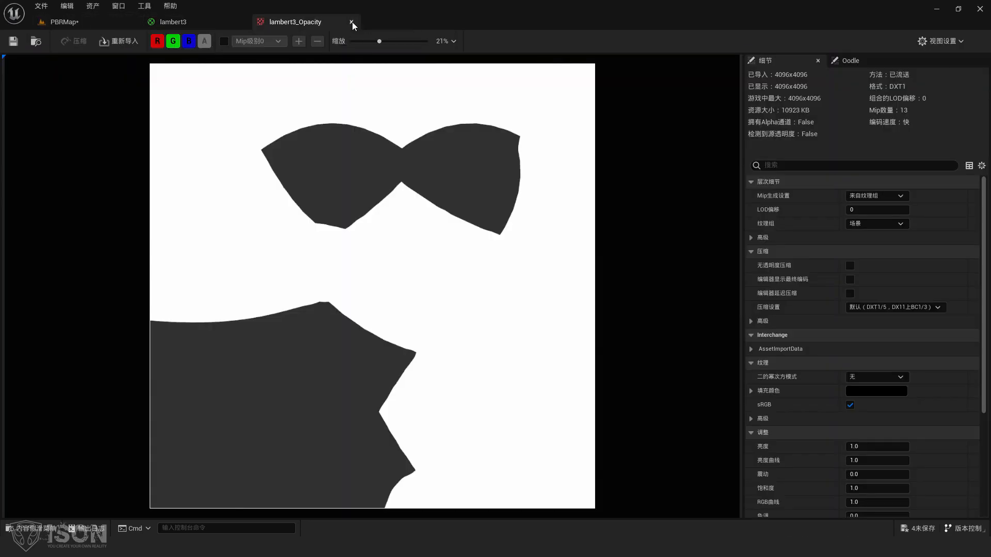
left_click(352, 22)
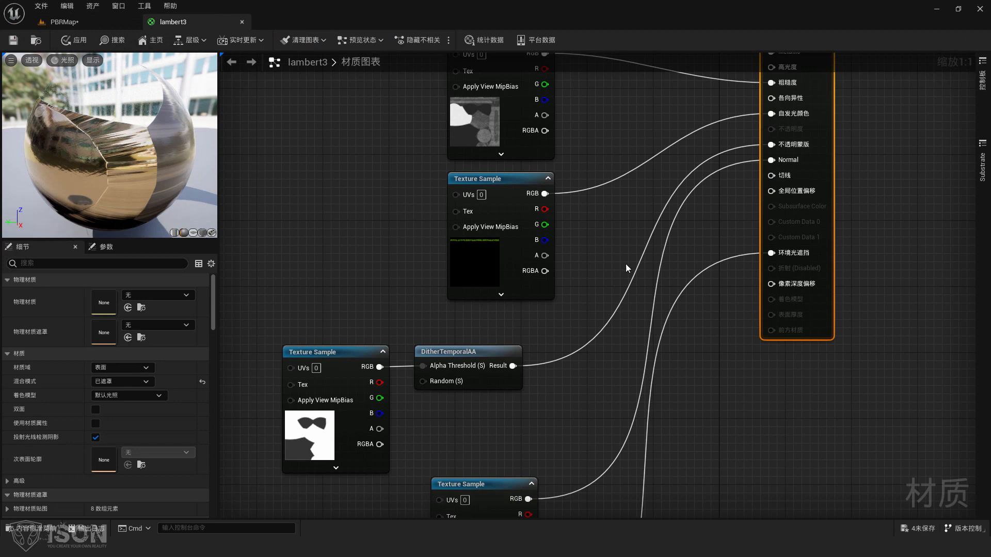
- Insert a Multiply node between the emissive texture's RGB output and lambert3's Emissive Color input, using its A input
right_click_drag(625, 264, 593, 306)
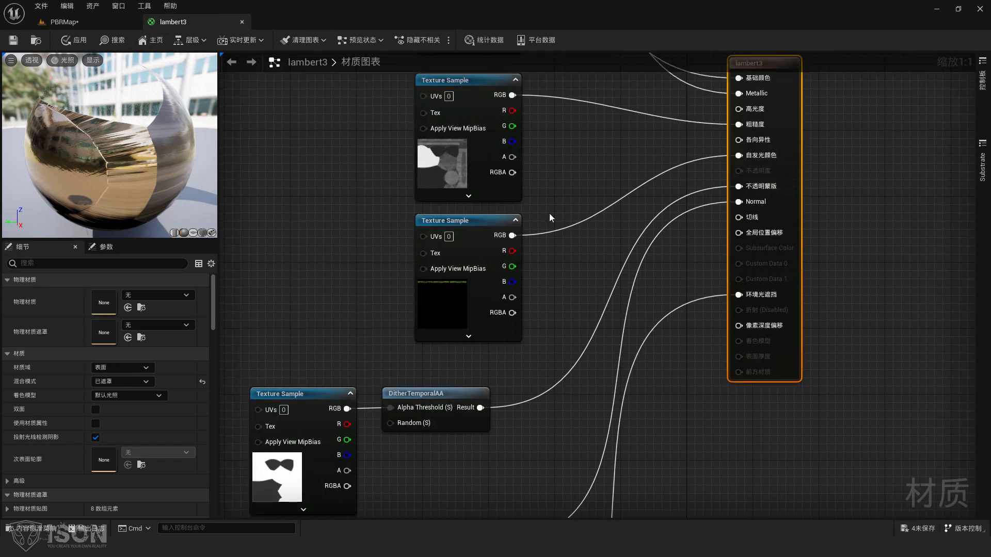
right_click_drag(550, 213, 460, 219)
scroll(479, 239, "up", 2)
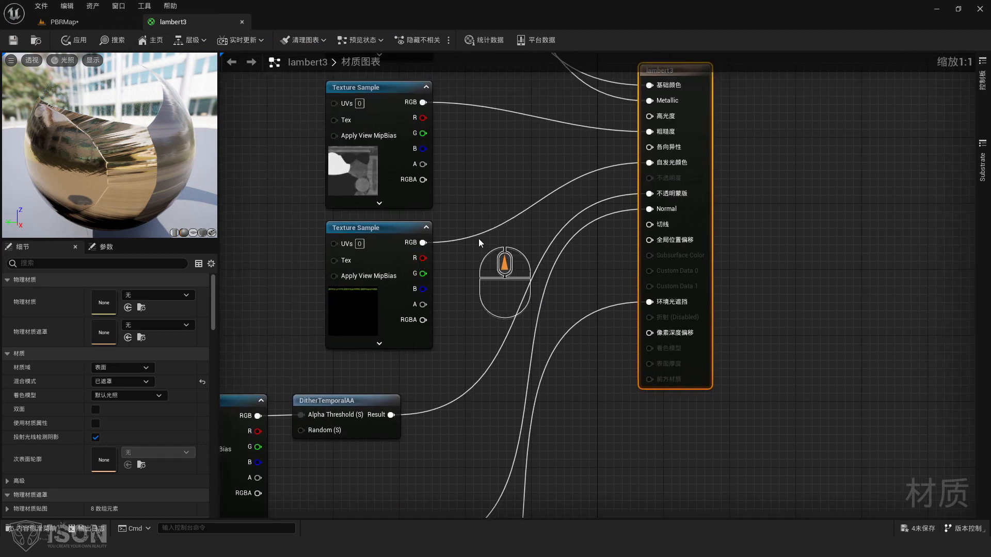
key("m")
left_click(484, 188)
left_click_drag(514, 193, 502, 209)
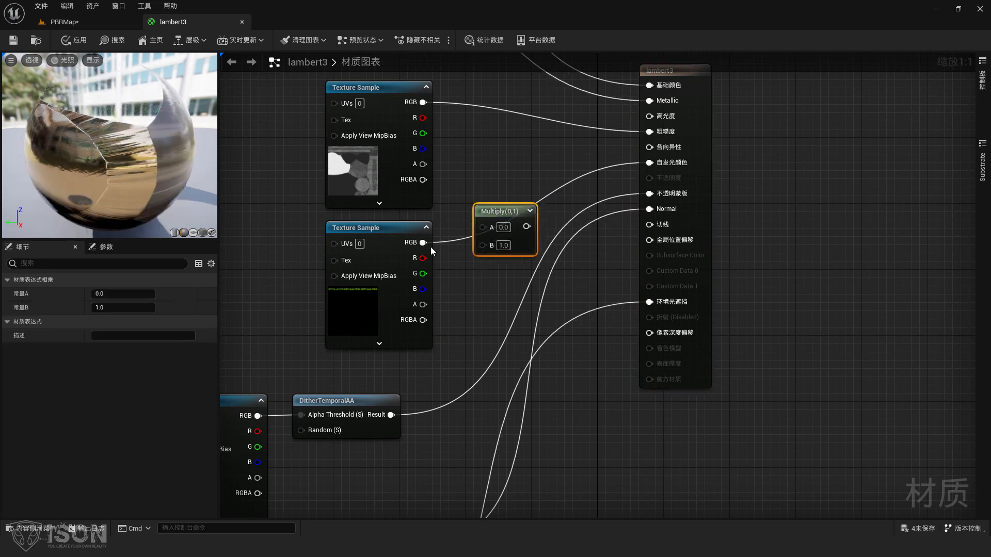
left_click_drag(423, 242, 649, 193)
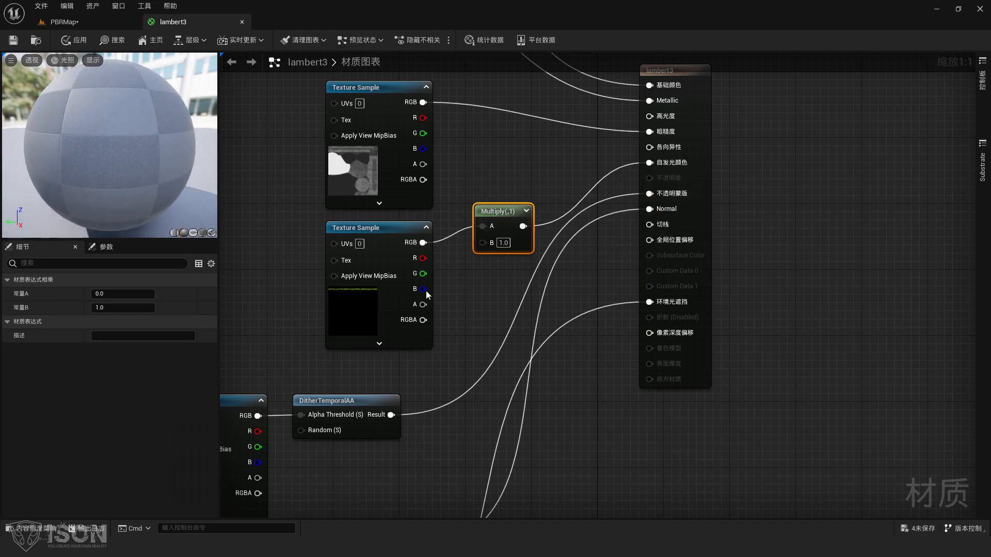
left_click(503, 313)
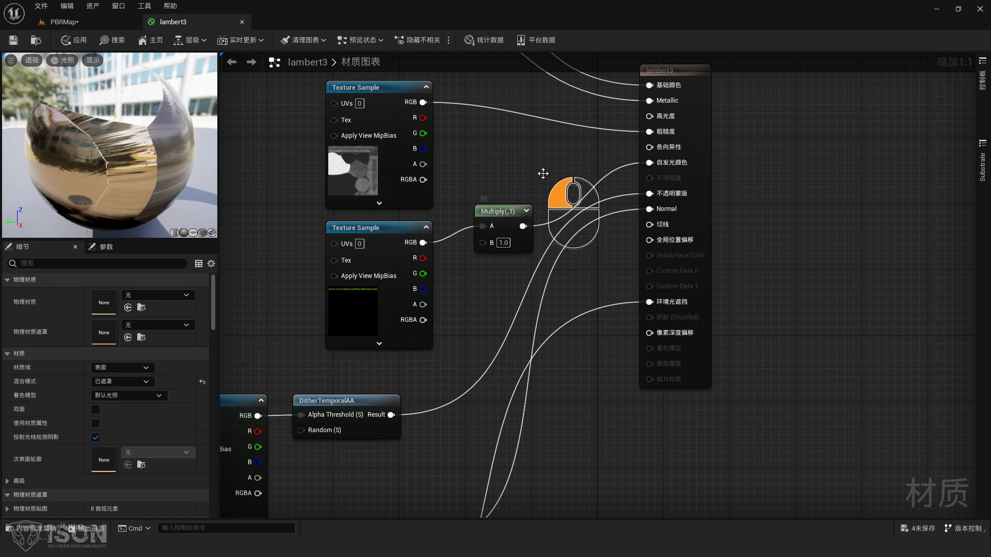
left_click_drag(513, 212, 546, 171)
- Add a Constant node beside the emissive Texture Sample and connect it to the B input of Multiply
left_click(483, 255)
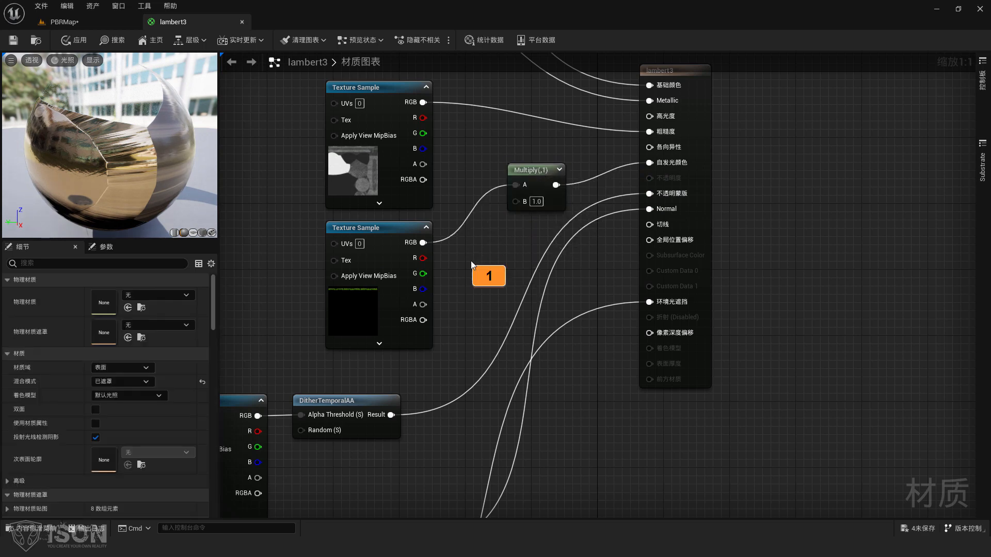
left_click(465, 262)
left_click_drag(515, 285, 516, 201)
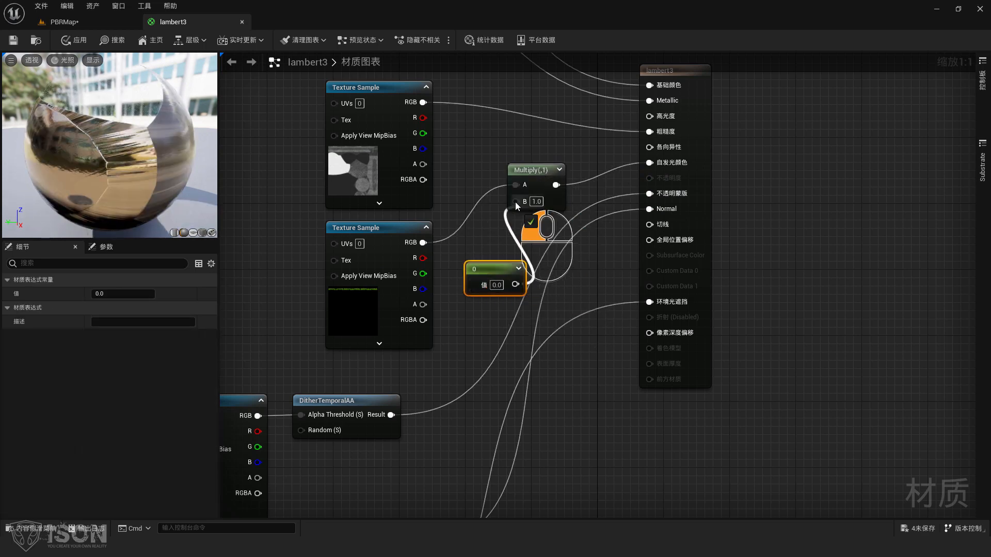
left_click_drag(495, 267, 478, 259)
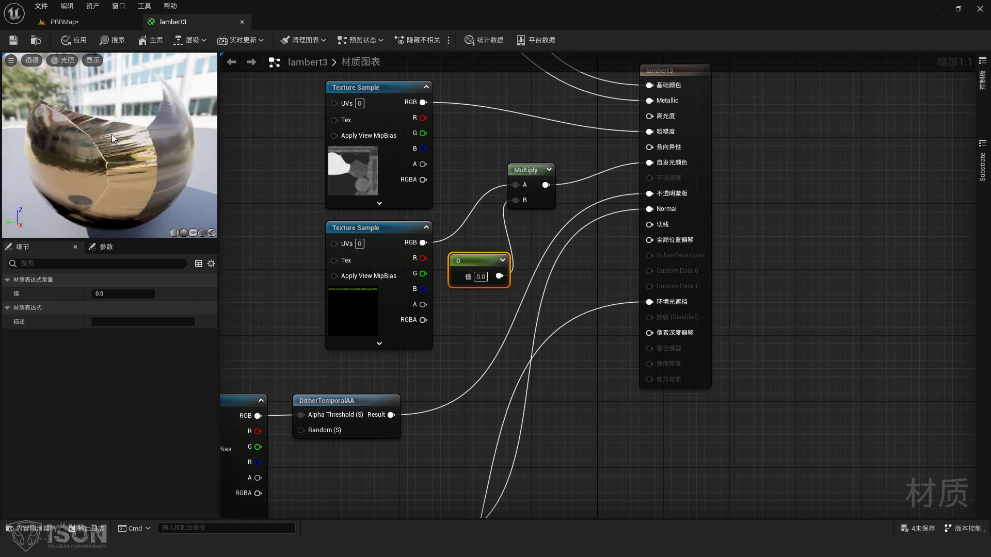
- Try other primitive shapes for the material preview, set it to the cube and view it from several angles
left_click(175, 234)
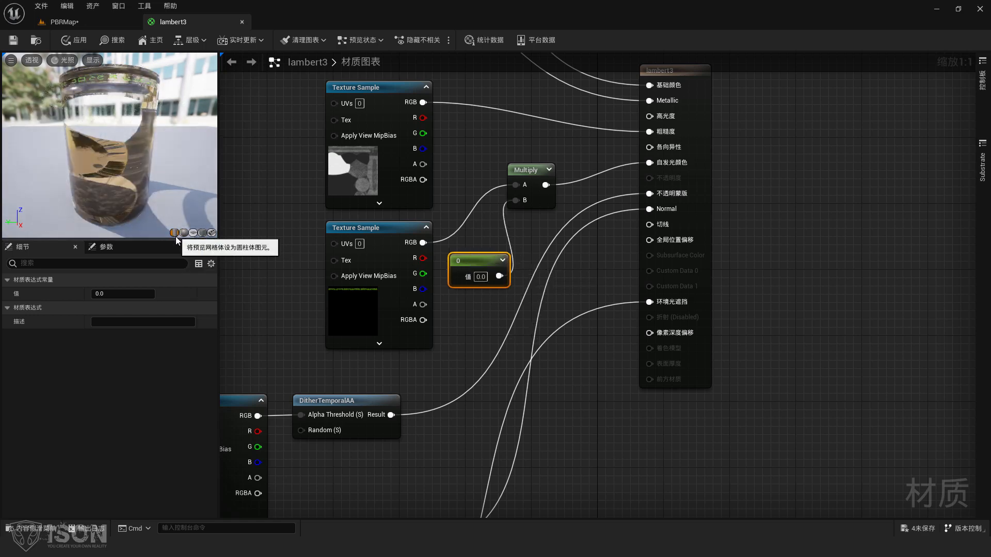
left_click(192, 234)
left_click(192, 235)
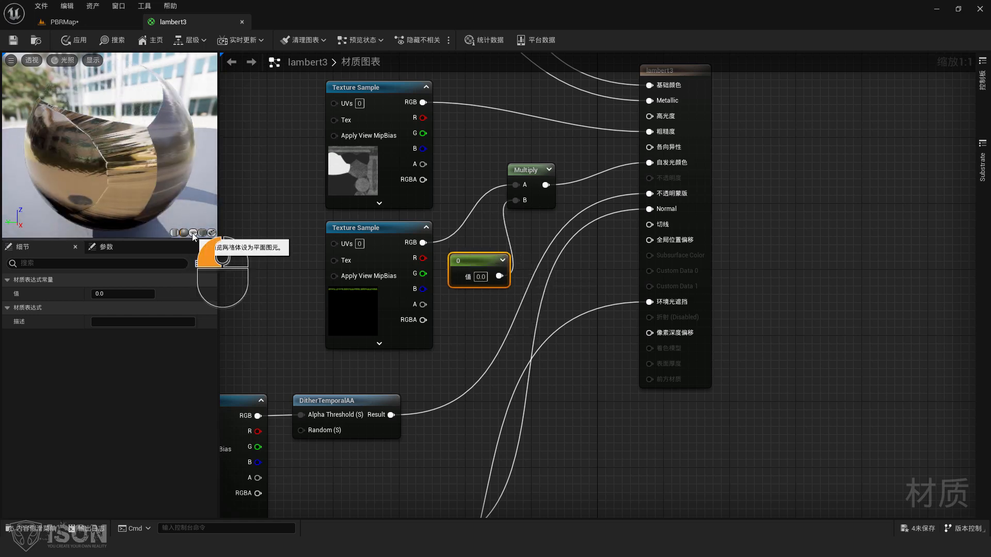
left_click(202, 233)
left_click_drag(145, 133, 51, 167)
scroll(159, 113, "up", 4)
scroll(159, 113, "down", 5)
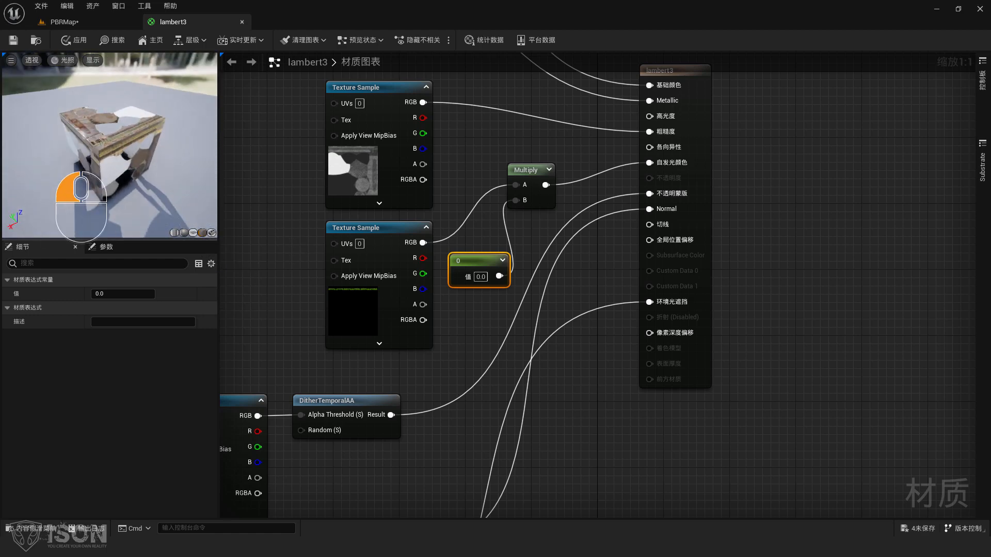
- Try a custom mesh for the material preview, dismiss the dialog and examine the emissive glyphs close up
left_click(212, 233)
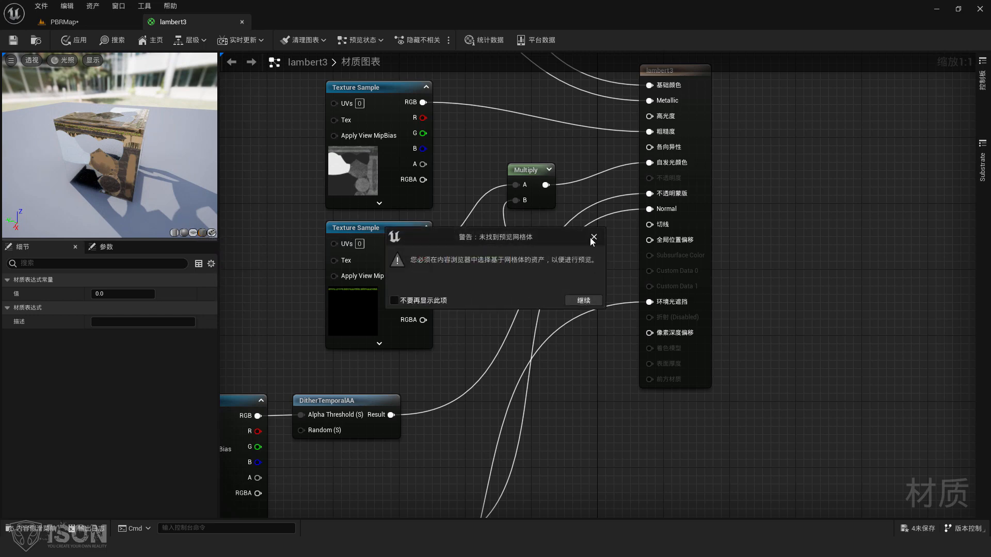
left_click(594, 238)
left_click_drag(171, 196, 199, 178)
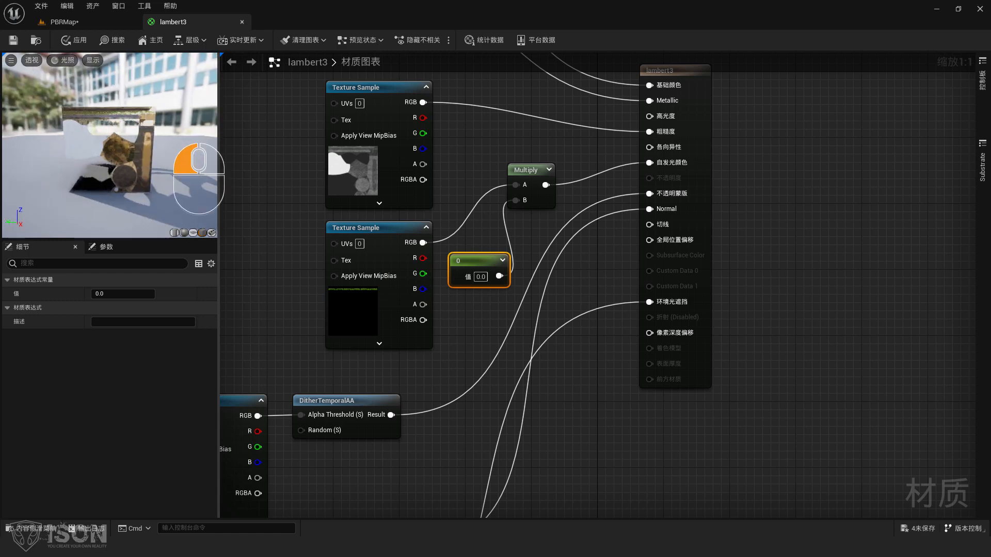
right_click_drag(199, 178, 177, 124)
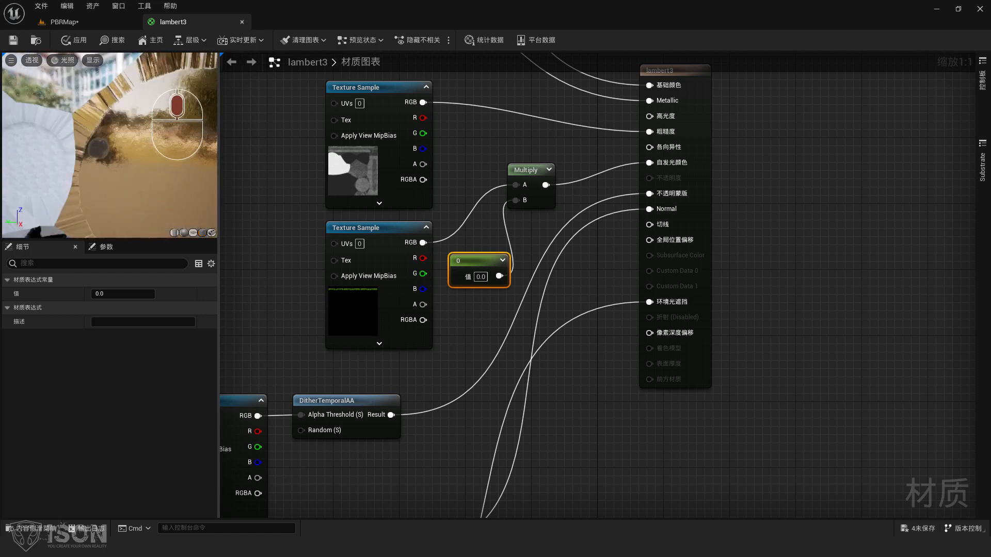
middle_click_drag(178, 124, 121, 144)
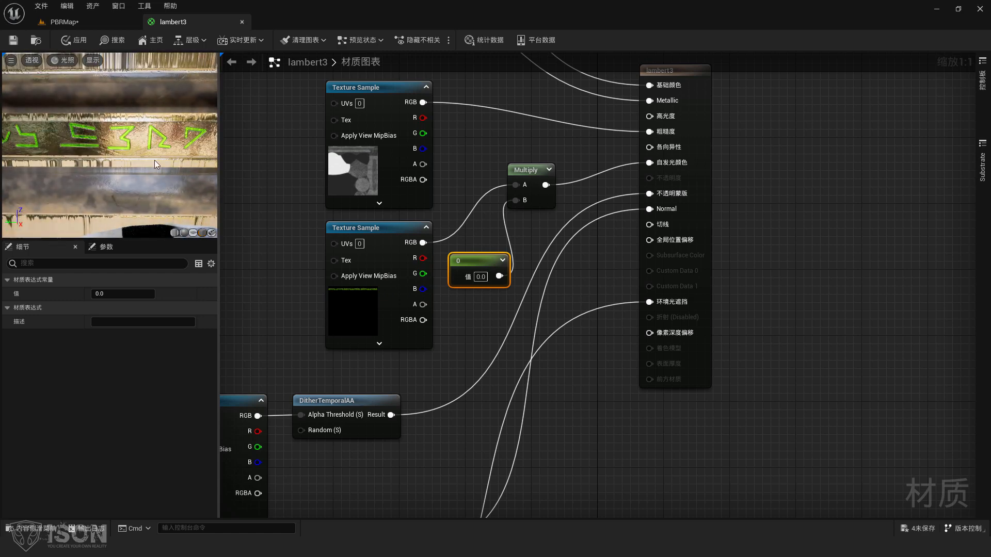
- Try values of 5 and 50 on the emissive Constant feeding Multiply, and apply the material
left_click(481, 277)
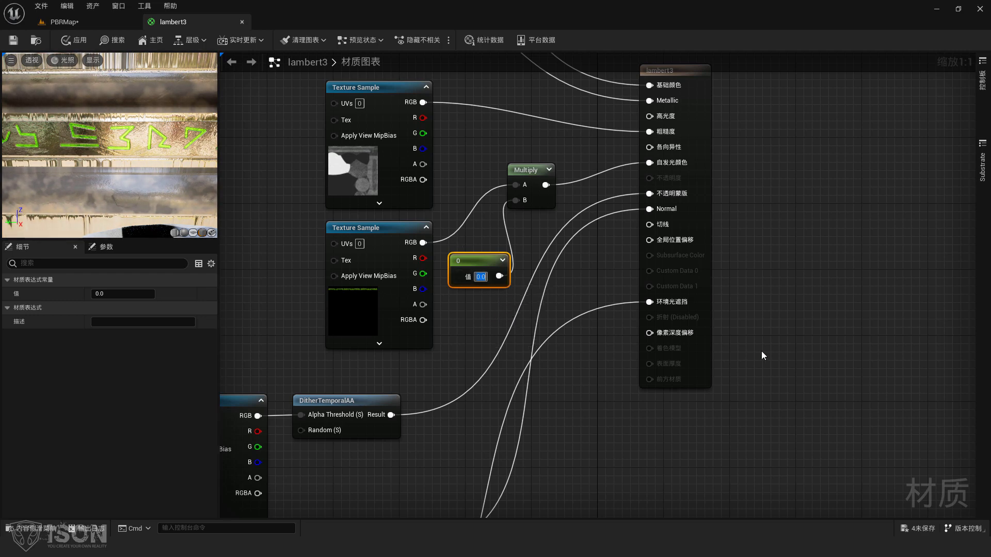
type("5")
key("Return")
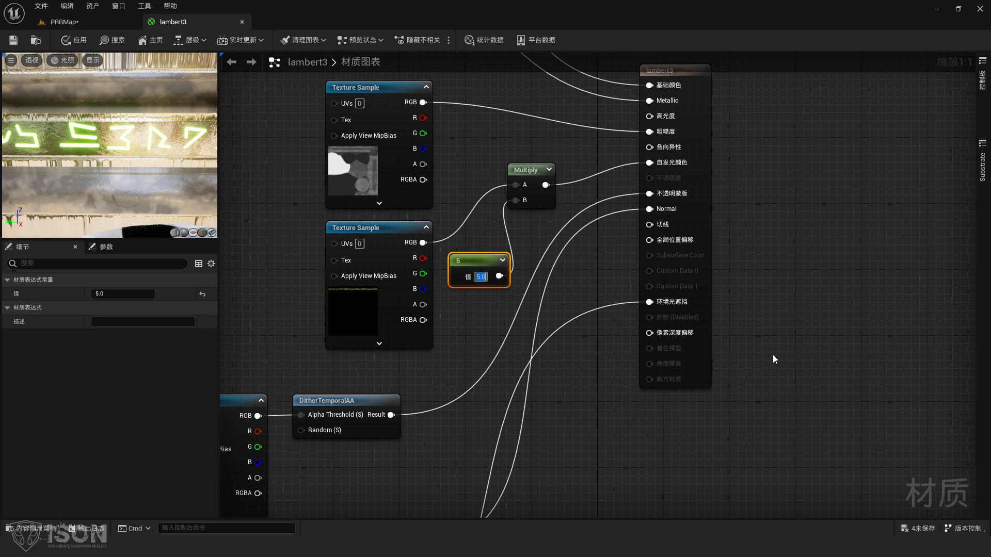
type("50")
key("Return")
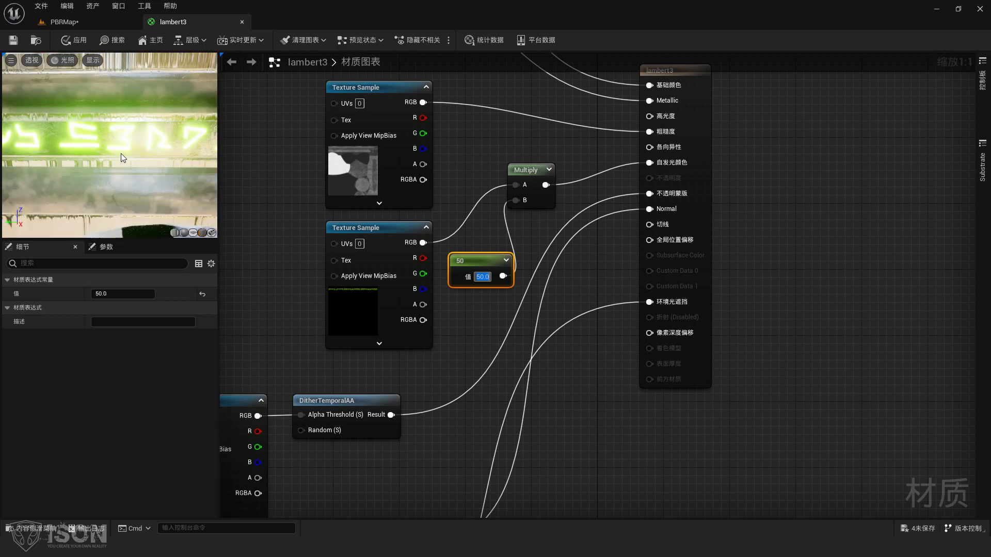
left_click(66, 42)
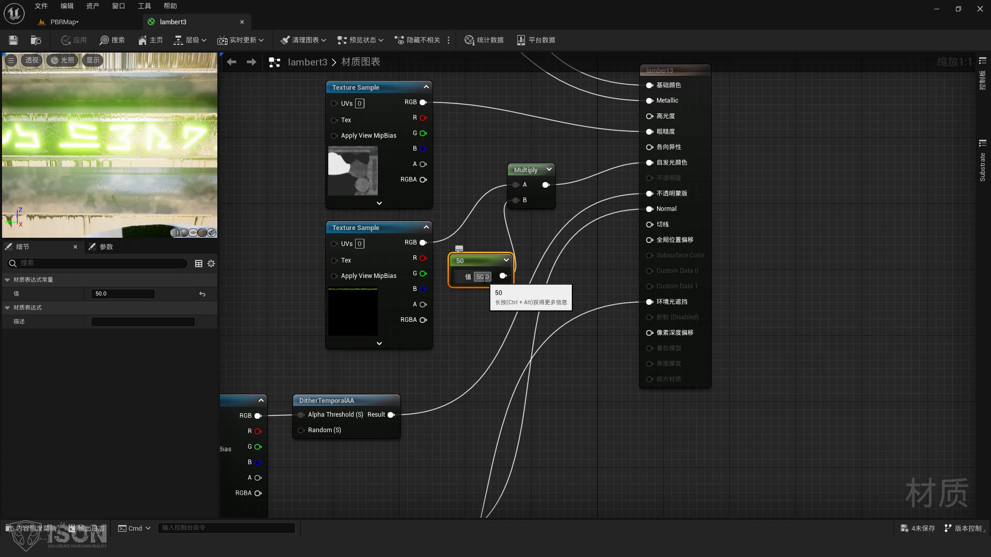
- Examine the glowing glyphs on both hourglasses in the PBRMap level from below and from the front
left_click(482, 277)
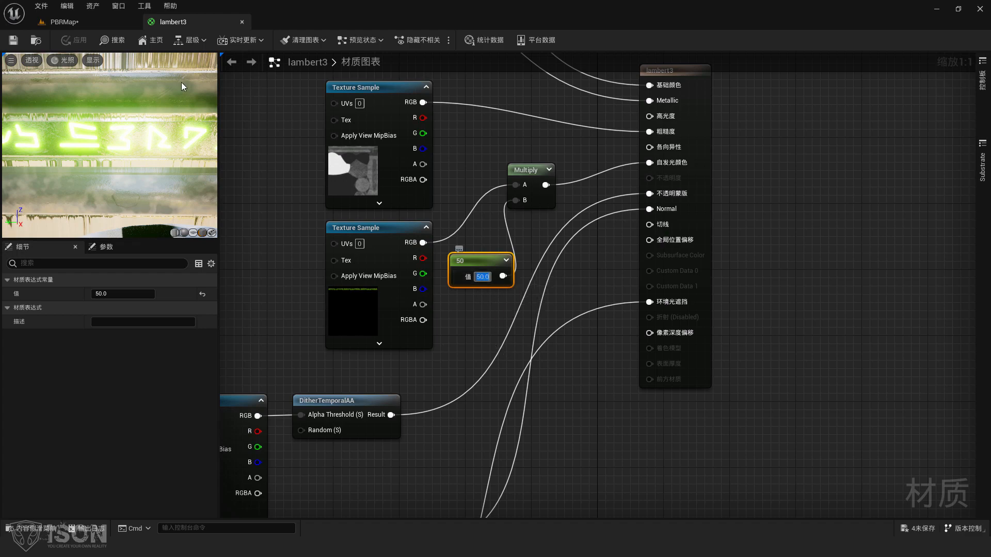
left_click(62, 23)
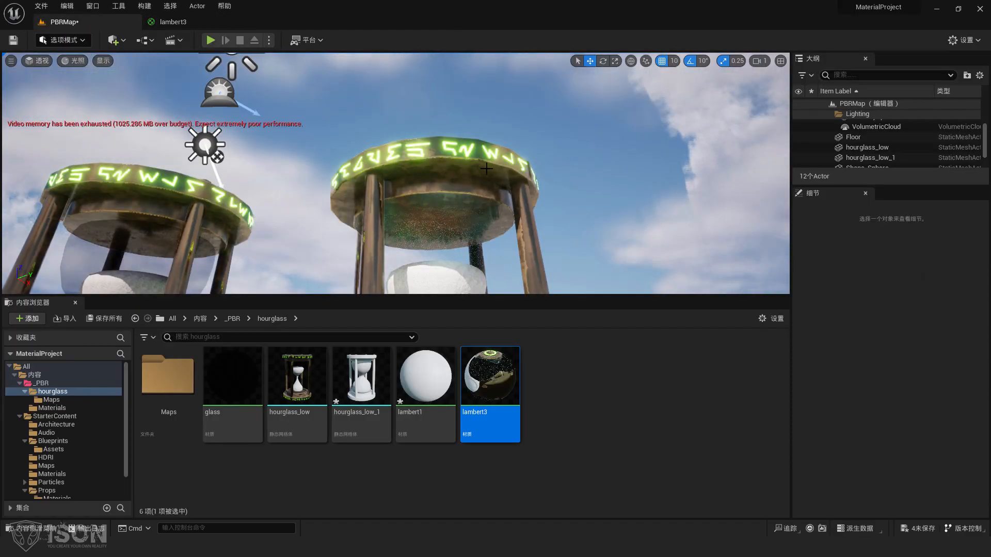
right_click_drag(550, 207, 450, 108)
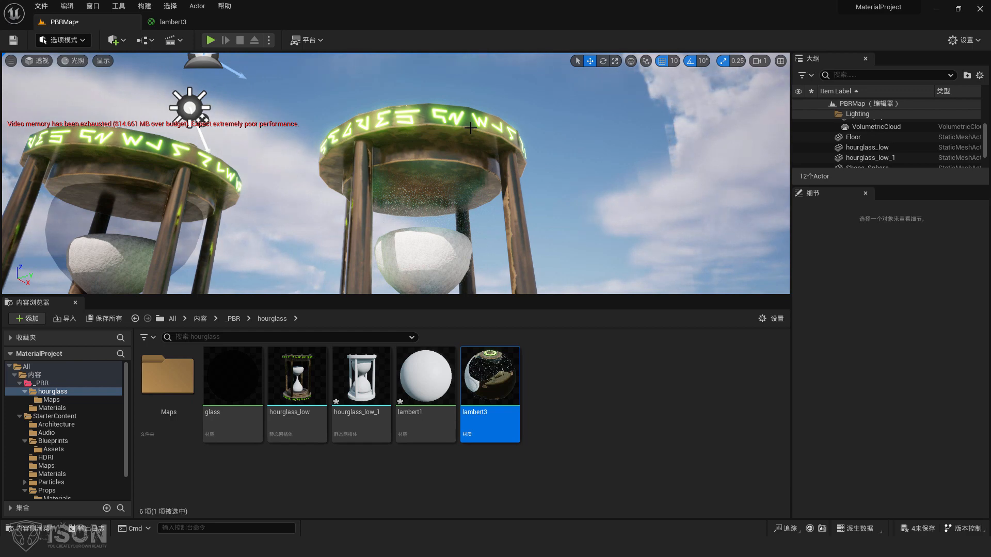
right_click_drag(468, 125, 471, 161)
key("w")
key("s")
right_click_drag(506, 196, 573, 284)
key("s")
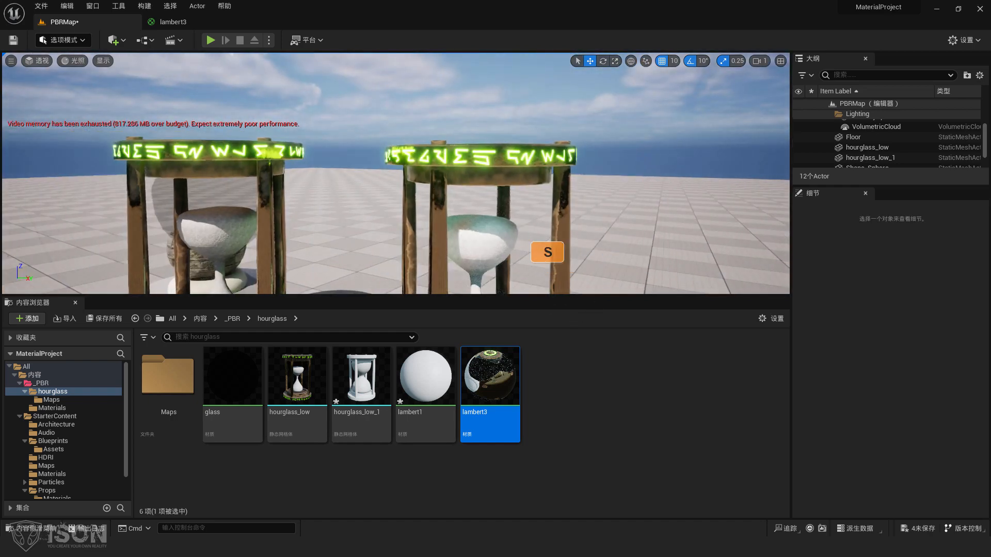
- In lambert3, shift the emissive Constant slightly toward its texture and align the ambient occlusion Texture Sample beneath the normal map's
left_click(195, 25)
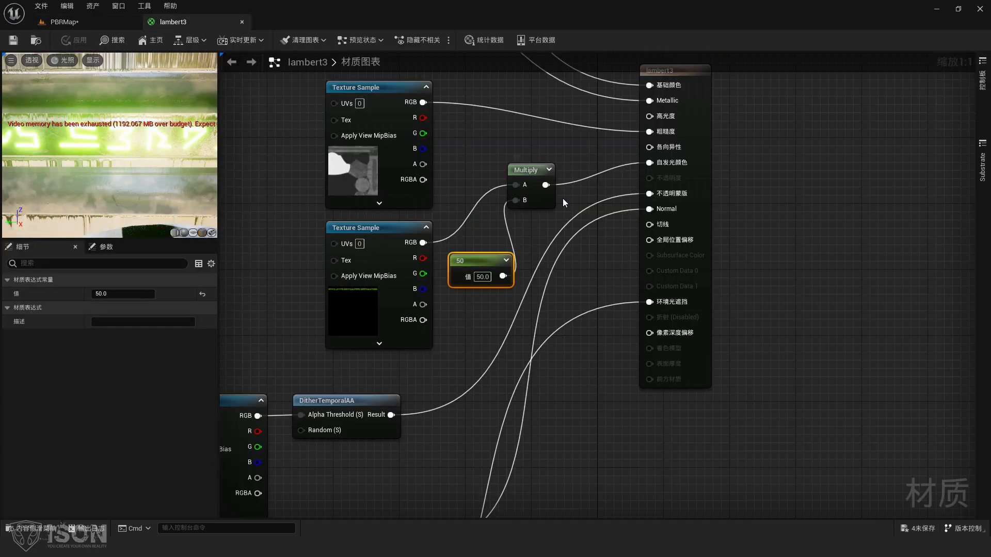
mouse_move(493, 263)
left_mouse_down()
mouse_move(476, 259)
mouse_move(487, 266)
left_mouse_up()
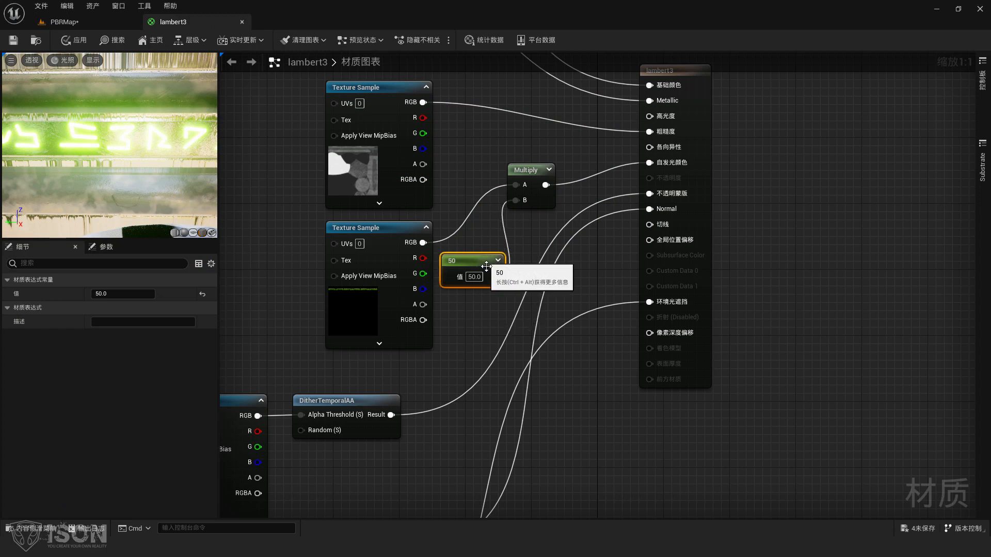
left_click(475, 277)
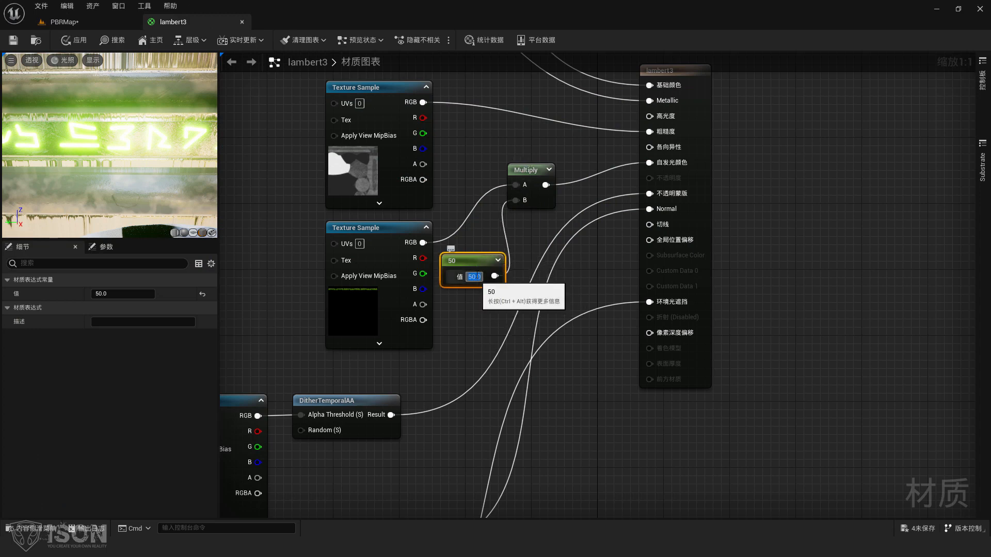
right_click_drag(472, 162, 520, 274)
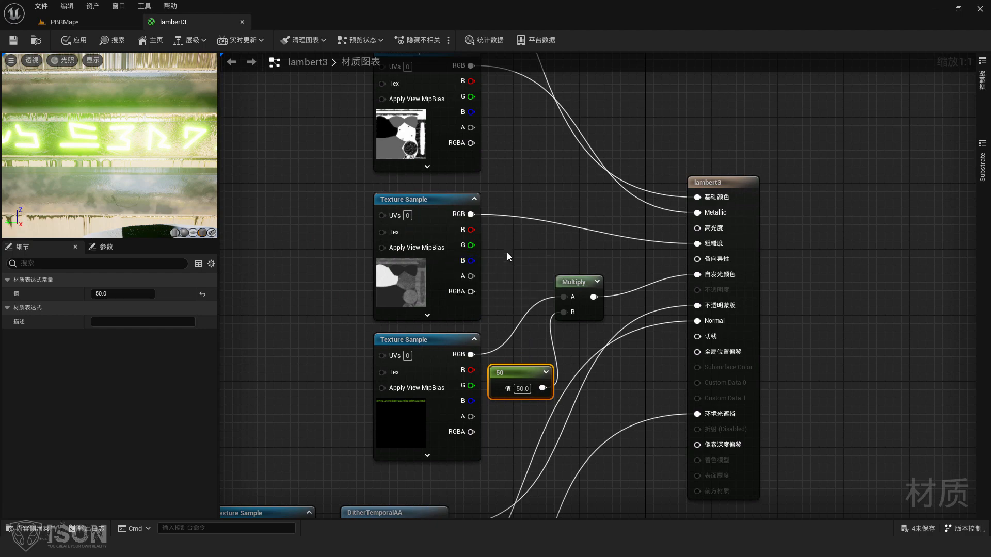
right_click_drag(512, 275, 509, 96)
right_click_drag(469, 424, 472, 191)
mouse_move(497, 361)
right_mouse_down()
mouse_move(501, 261)
mouse_move(504, 350)
right_mouse_up()
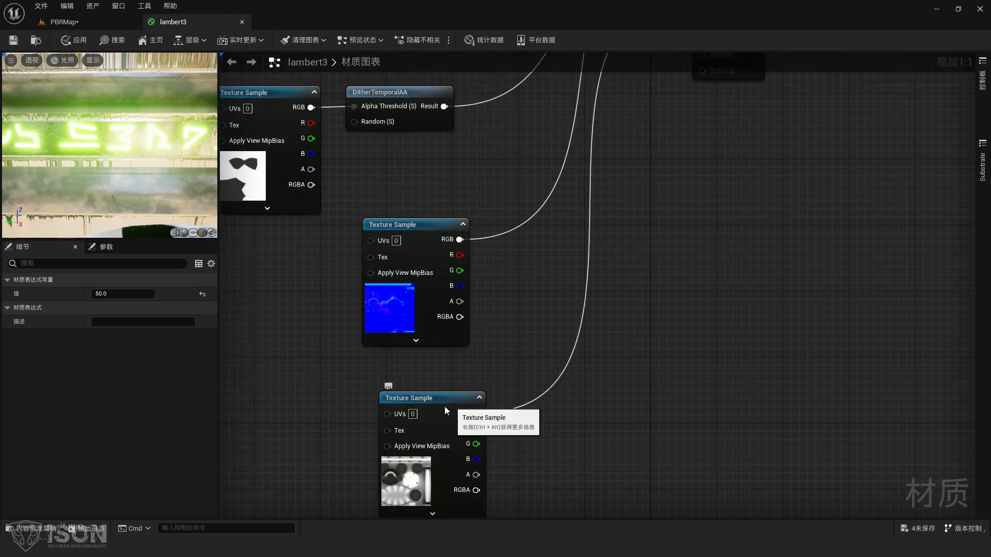
left_click_drag(447, 411, 429, 411)
- Insert a FlattenNormal node between the normal texture's RGB output and lambert3's Normal input
left_click(98, 19)
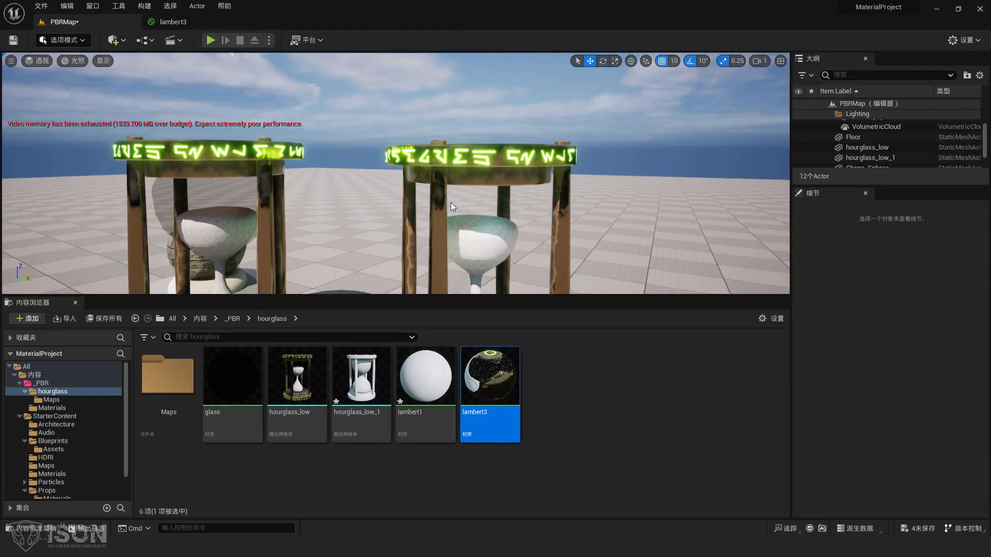
left_click(190, 23)
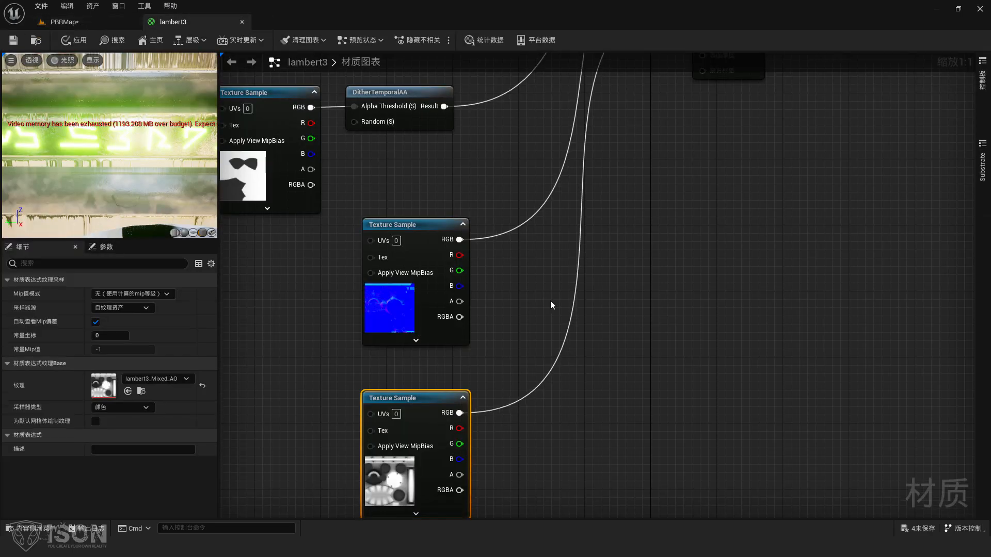
right_click_drag(513, 363, 499, 272)
left_click_drag(448, 153, 494, 157)
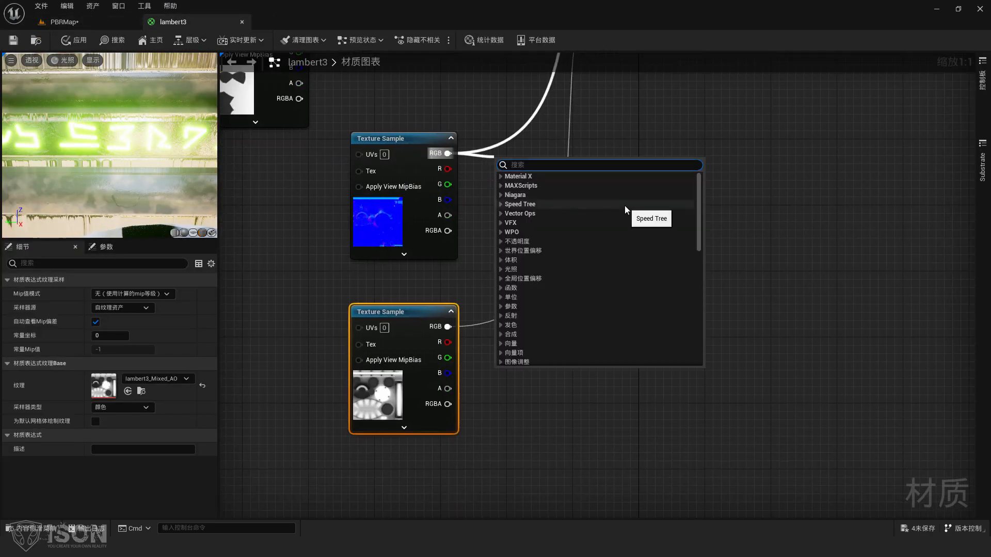
type("fla")
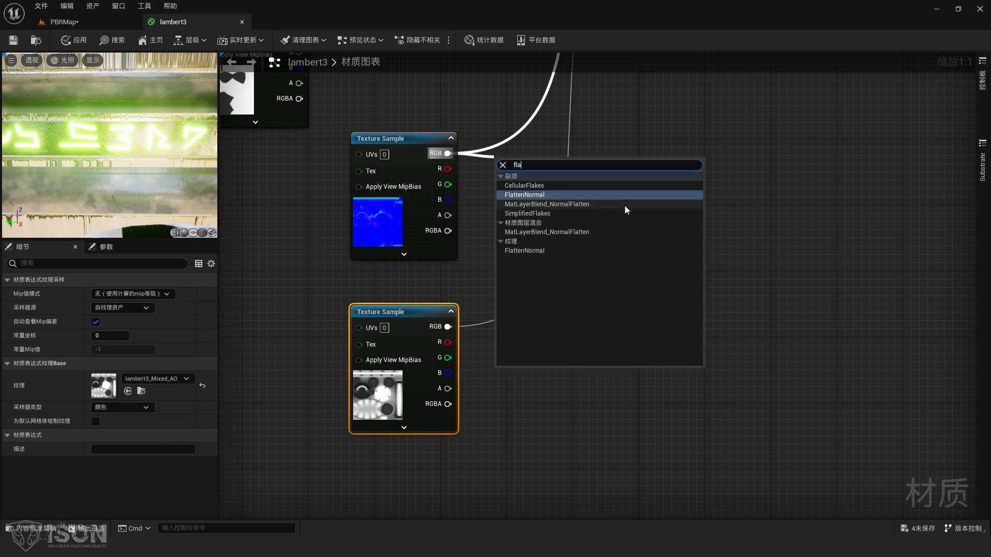
key("Return")
right_click_drag(629, 204, 544, 426)
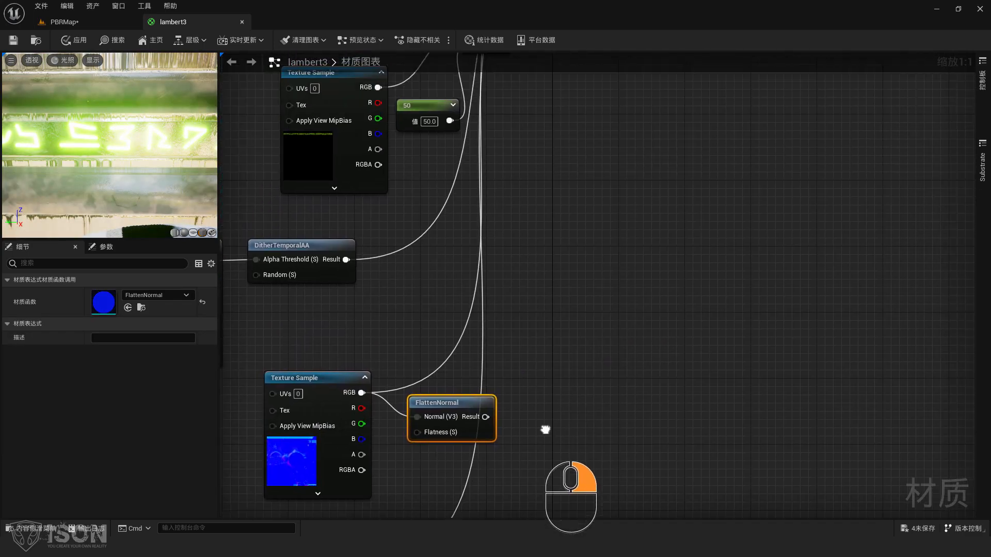
scroll(539, 385, "down", 4)
left_click_drag(507, 398, 570, 221)
left_click_drag(491, 396, 546, 390)
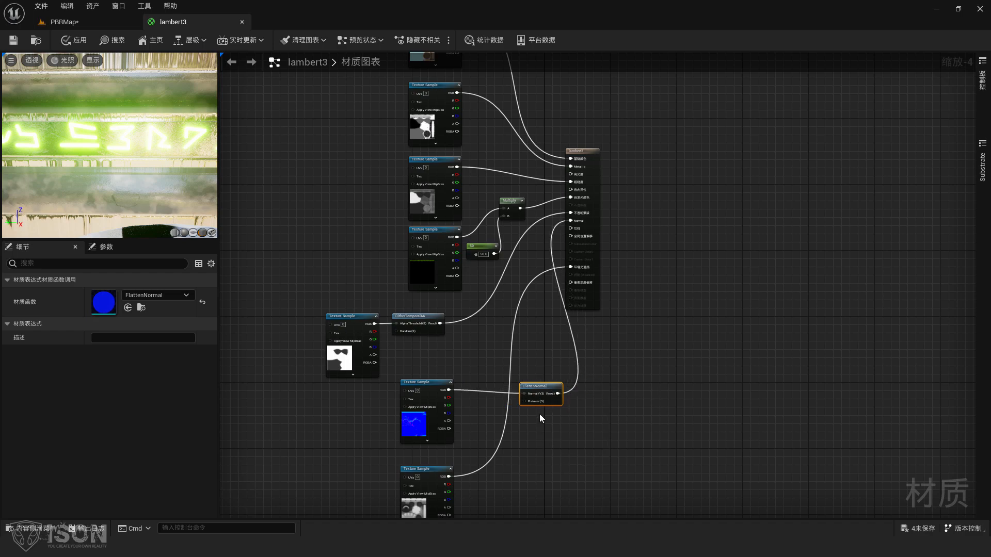
- Add a Constant below FlattenNormal, connect it to the Flatness input and set its value to 10
scroll(540, 416, "up", 4)
left_click(508, 433)
left_click(503, 440)
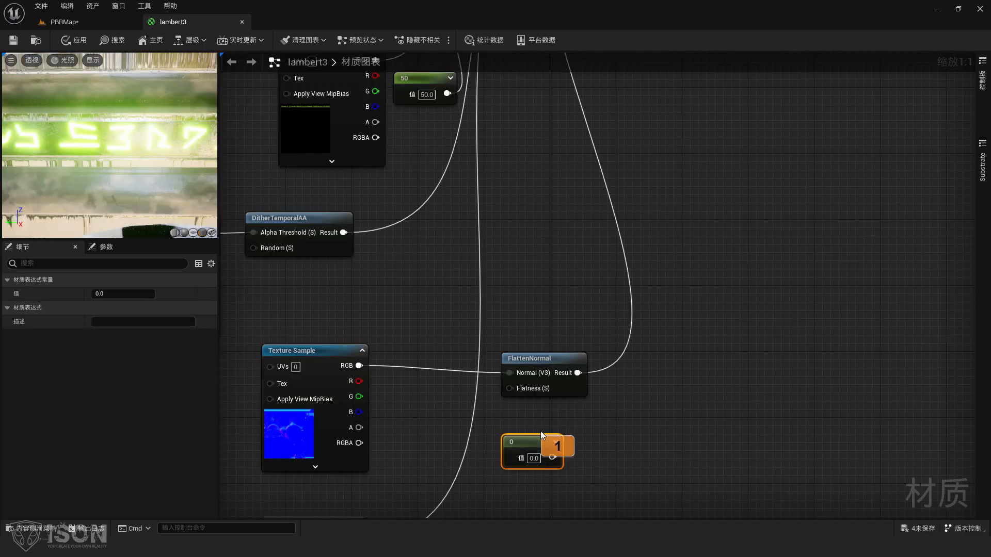
left_click_drag(552, 458, 510, 388)
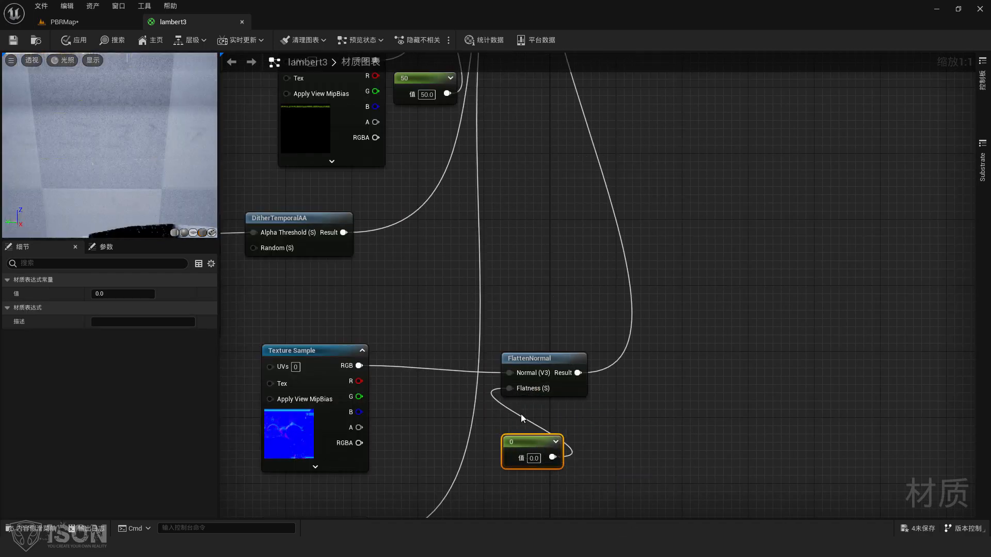
left_click(538, 458)
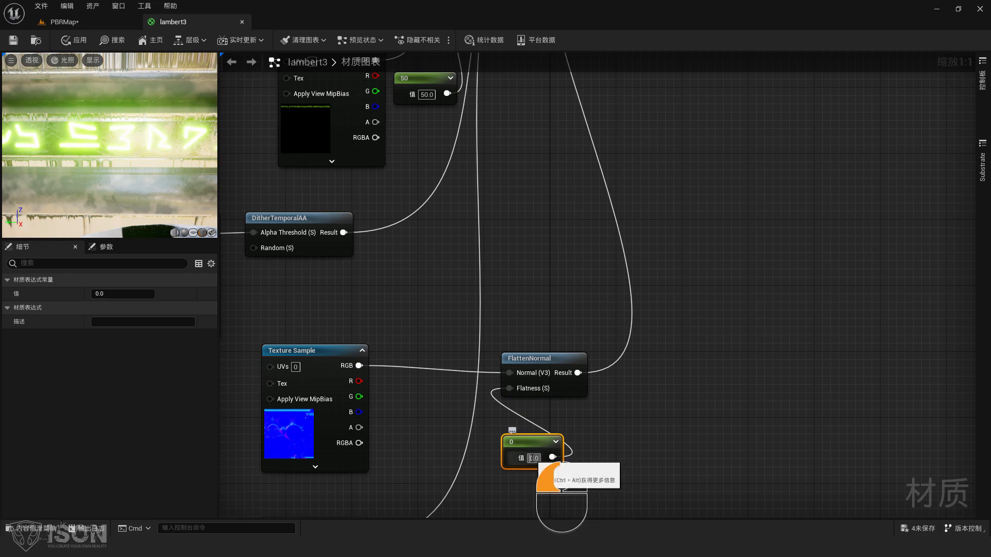
type("10")
key("Return")
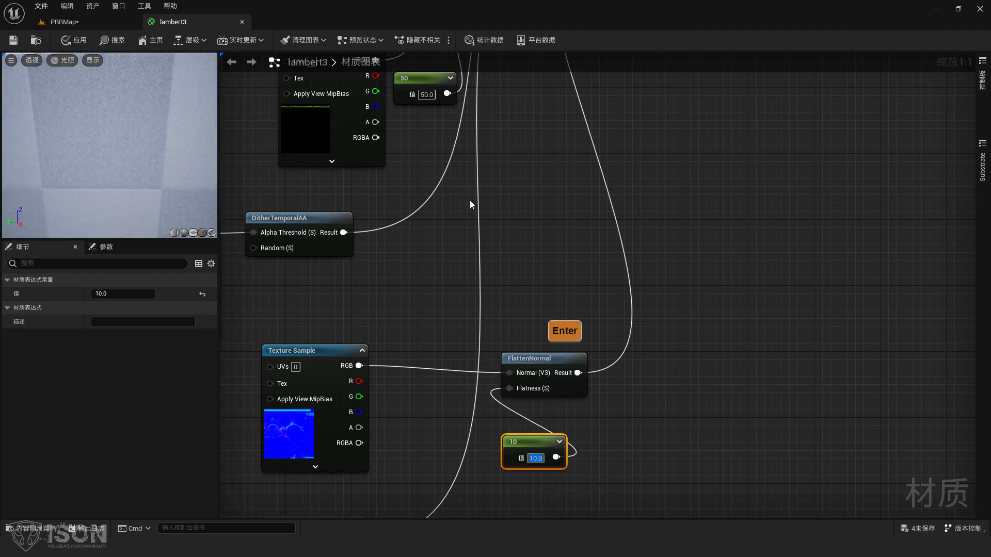
- Set the Constant that multiplies the emissive texture to 10 and save the lambert3 material
left_click(427, 95)
type("10")
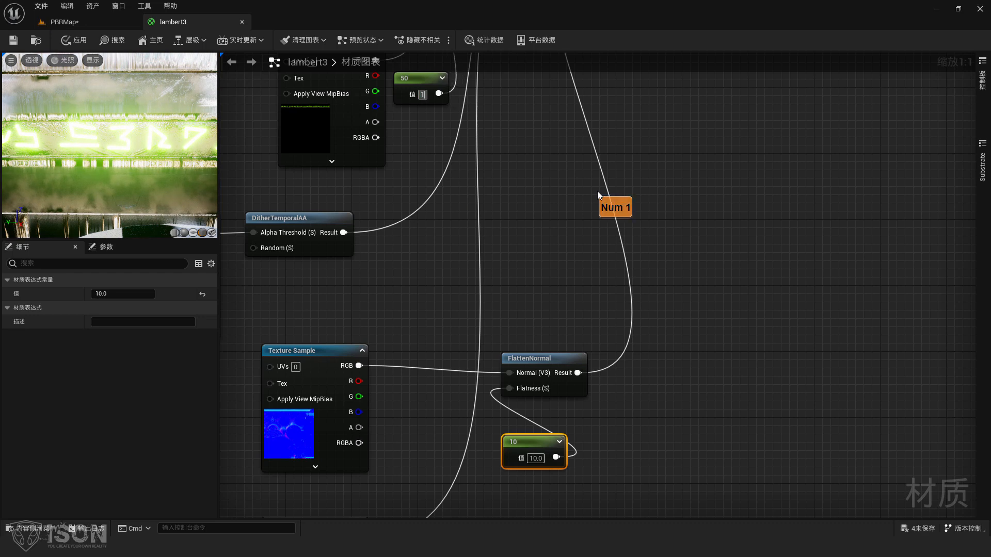
key("Return")
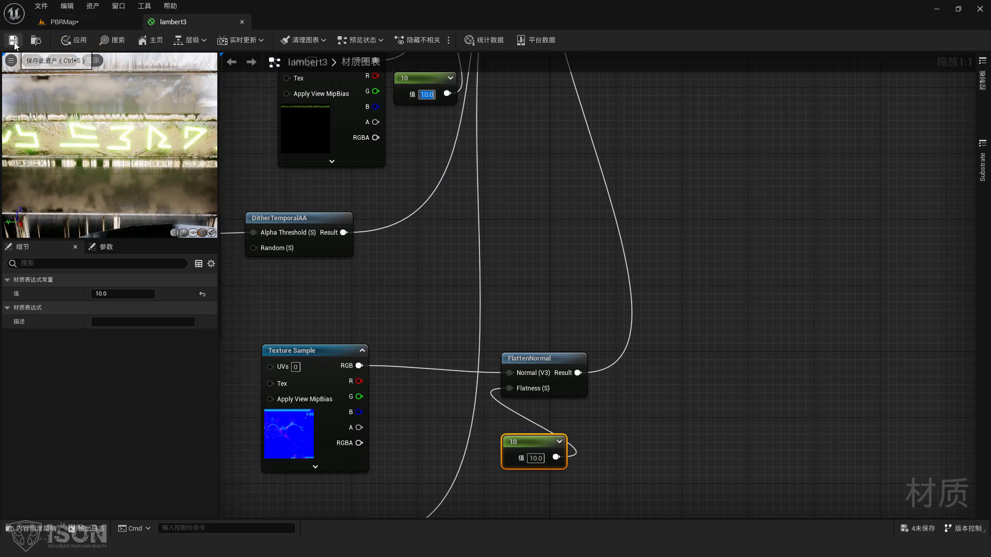
left_click(14, 40)
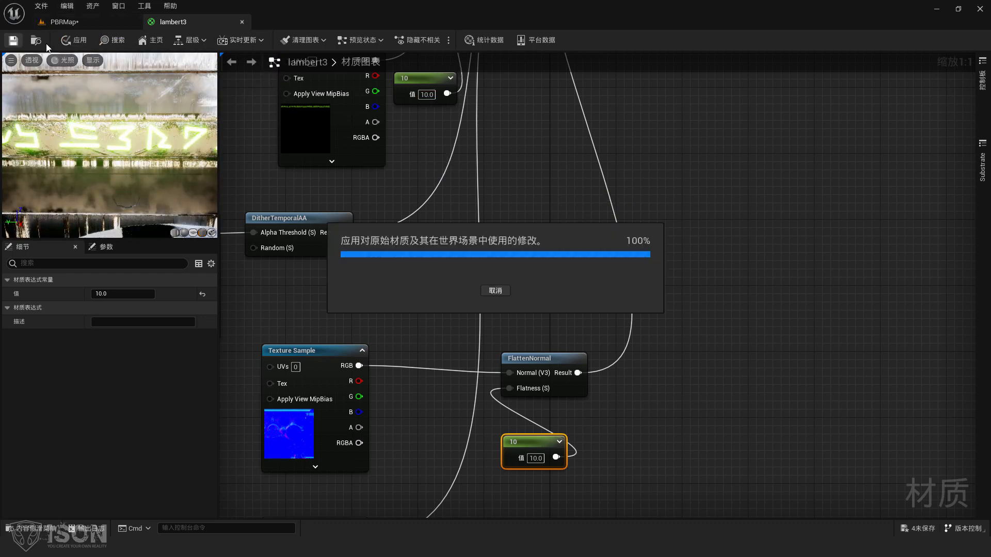
- Examine the glyph glow and the surface relief on both hourglasses in the PBRMap level from several angles
left_click(94, 22)
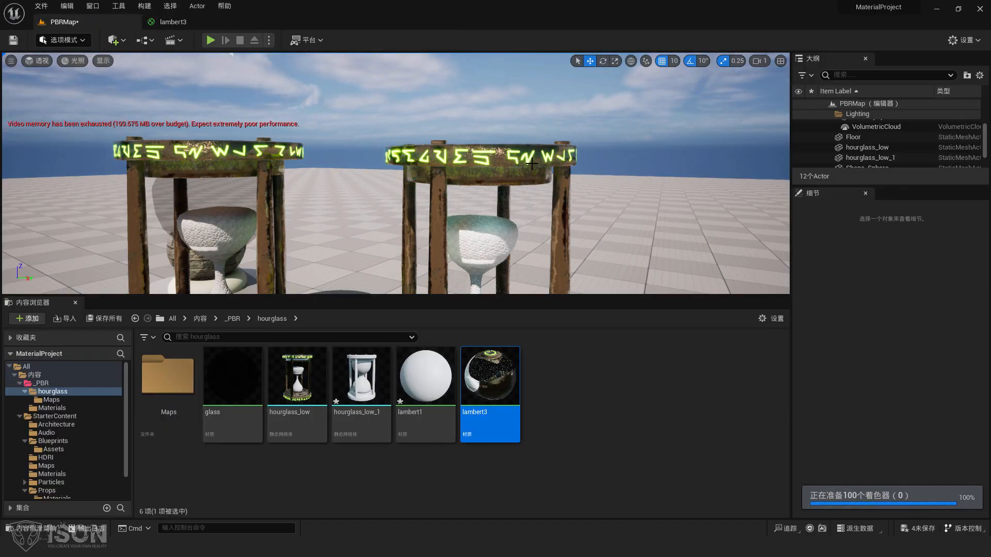
right_click_drag(532, 163, 553, 188)
key("w")
key("s")
key("w")
key("q")
key("s")
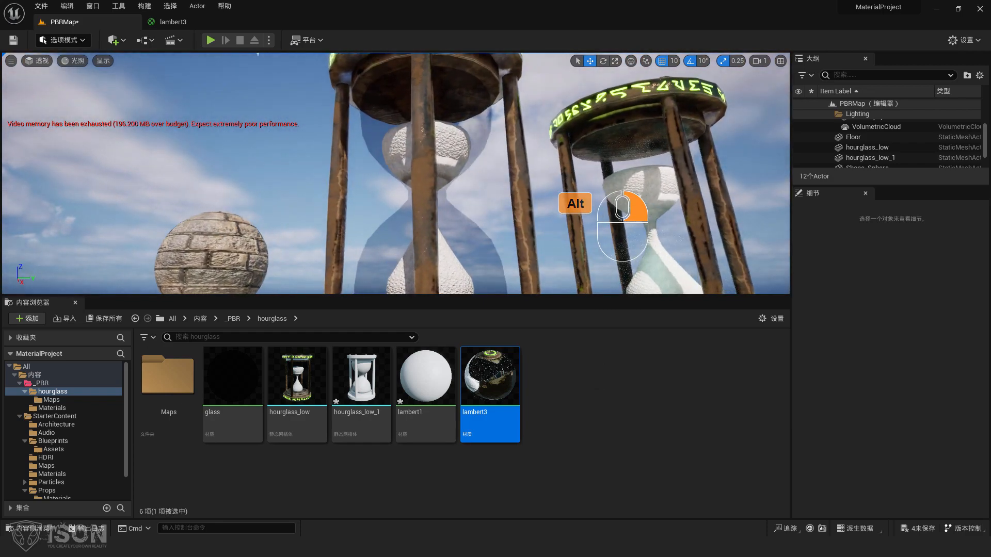
key("d")
right_click_drag(622, 224, 723, 205)
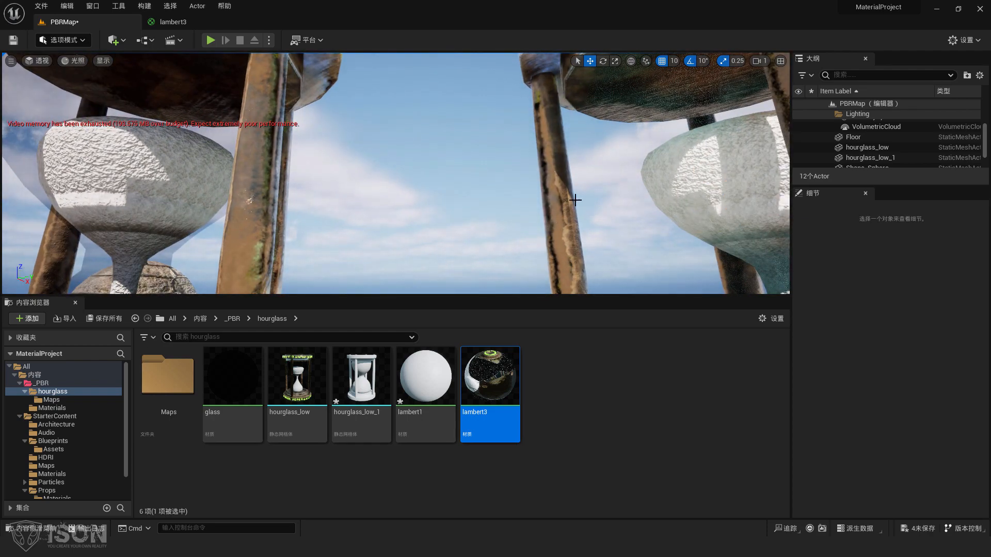
right_click_drag(562, 105, 570, 161)
- In lambert3, line up FlattenNormal with the normal Texture Sample and place its Constant between the two nodes
left_click(176, 24)
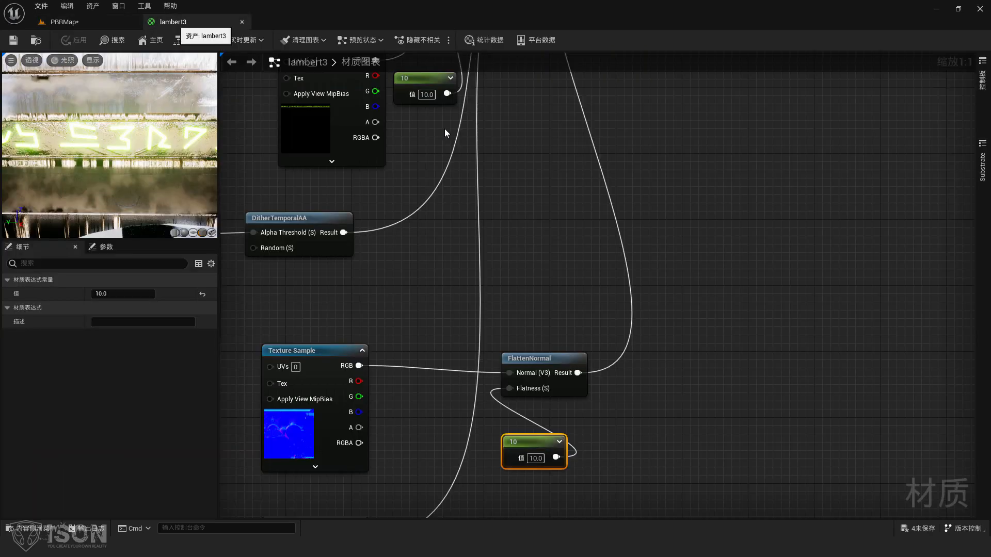
left_click(310, 351)
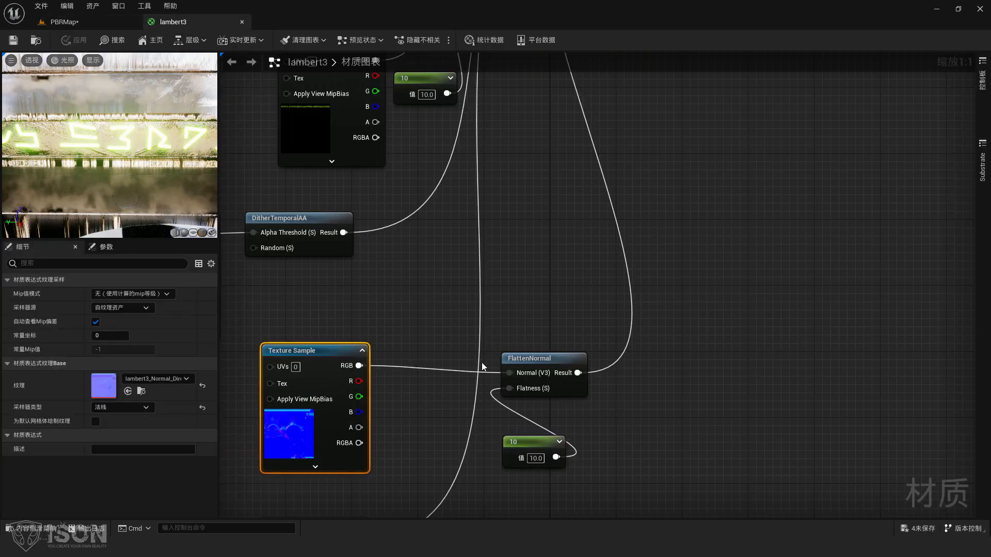
left_click(539, 360)
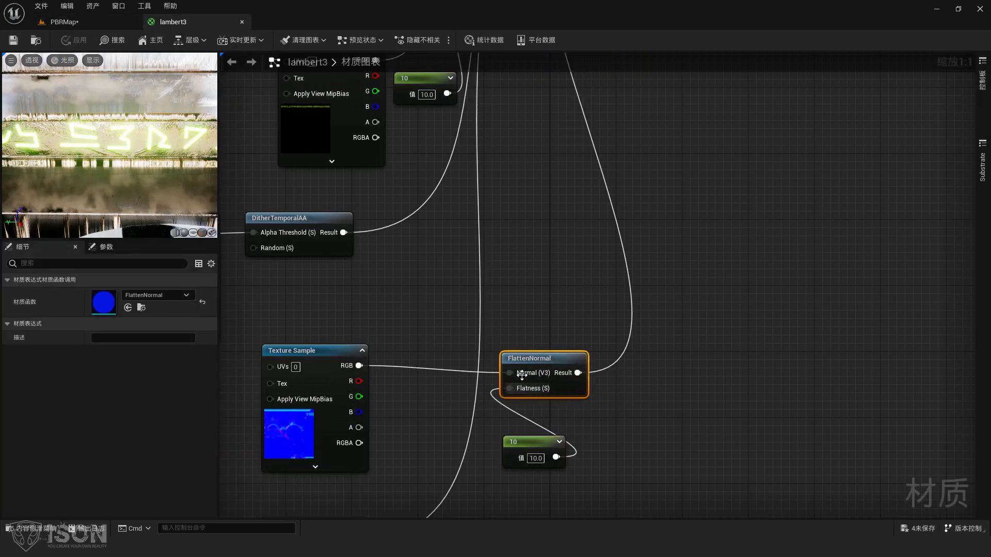
left_click_drag(542, 360, 545, 352)
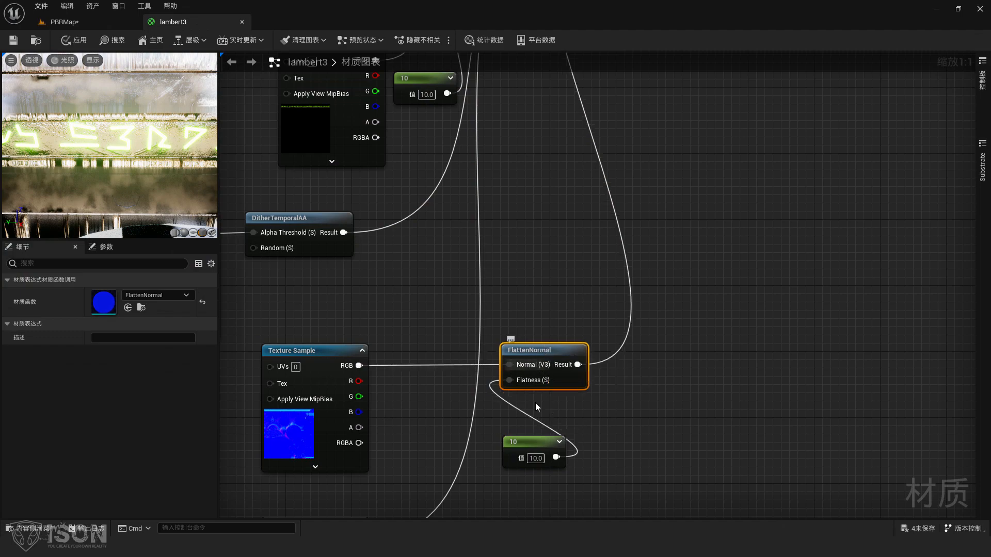
left_click_drag(521, 443, 418, 417)
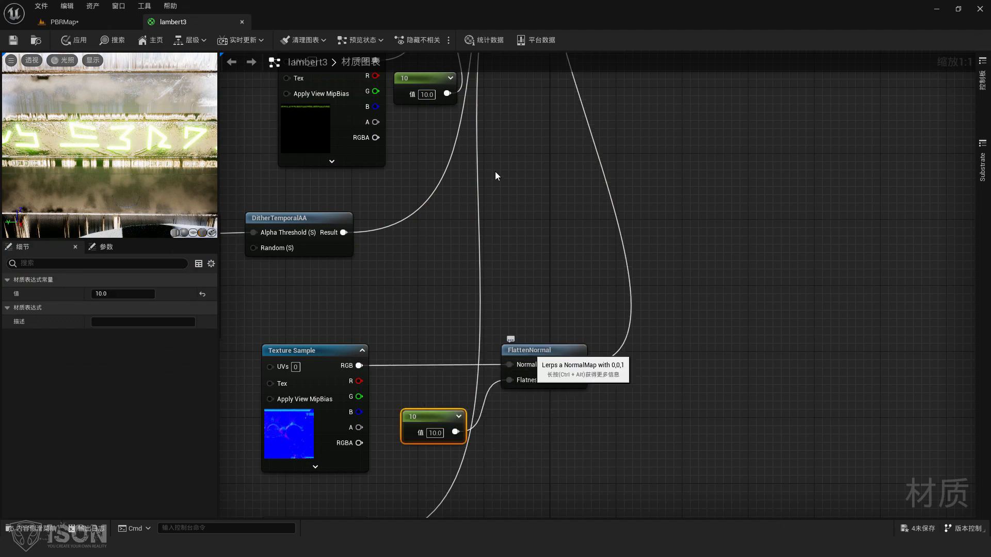
- Review the emissive Multiply and Constant nodes and the texture samples above them, selecting each of the two nodes
right_click_drag(495, 171, 529, 353)
left_click_drag(496, 147, 543, 197)
left_click_drag(454, 243, 478, 271)
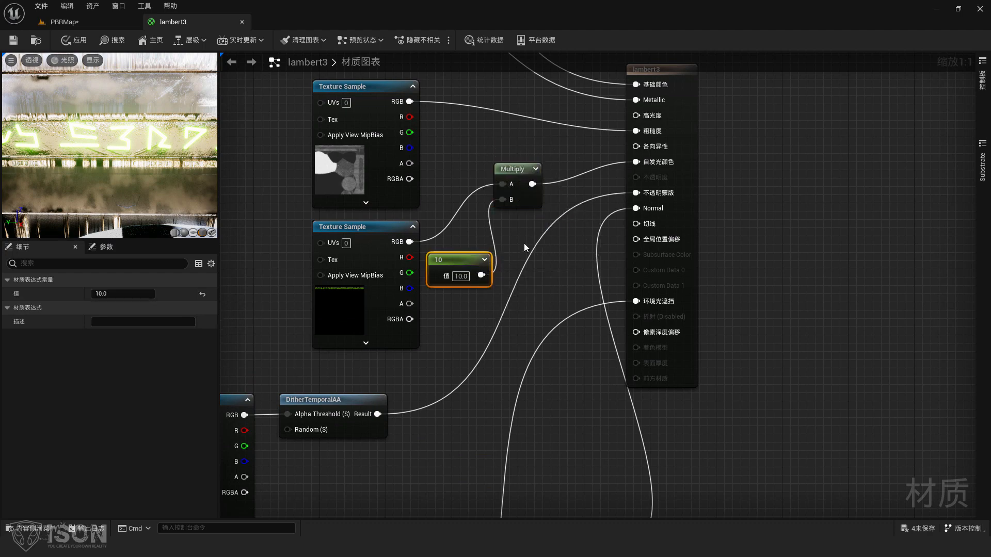
right_click_drag(432, 183, 448, 304)
right_click_drag(438, 179, 459, 292)
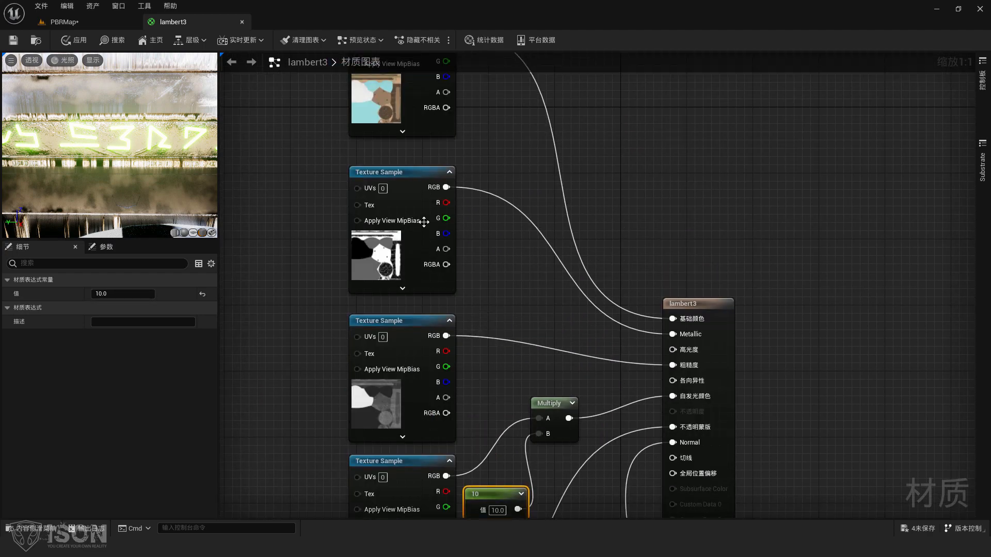